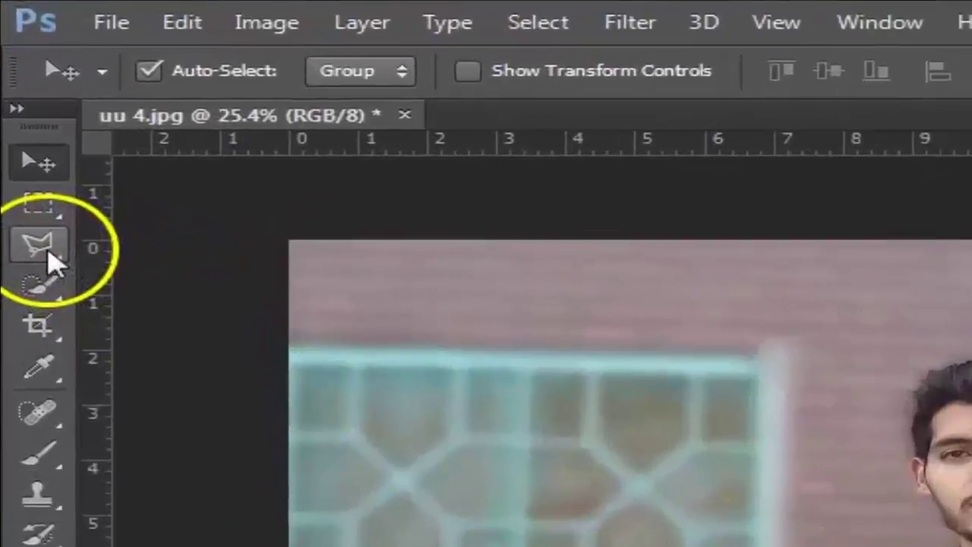
Draw a closed Polygonal Lasso outline around the man's head, collar and shoulders
{"action": "left_click", "coordinate": [28, 157]}
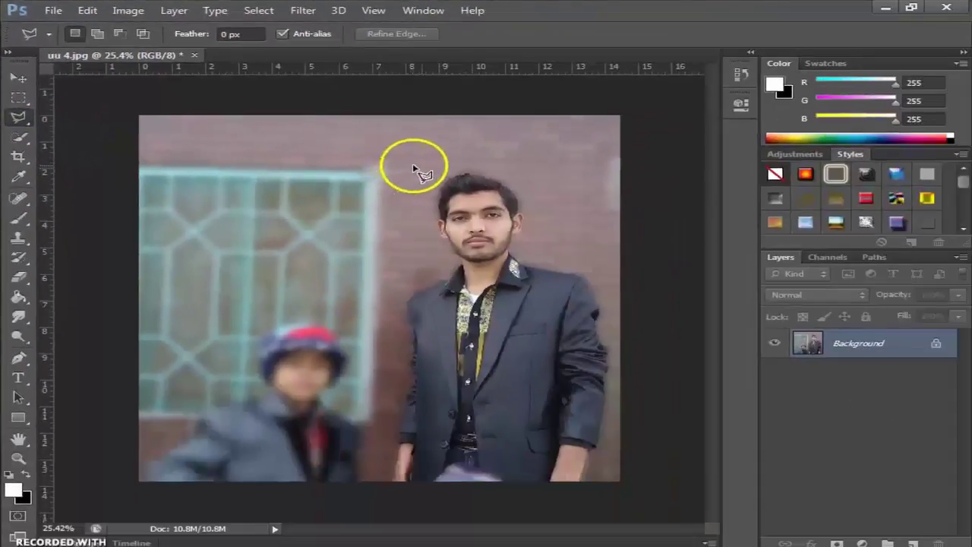
{"action": "left_click", "coordinate": [422, 166]}
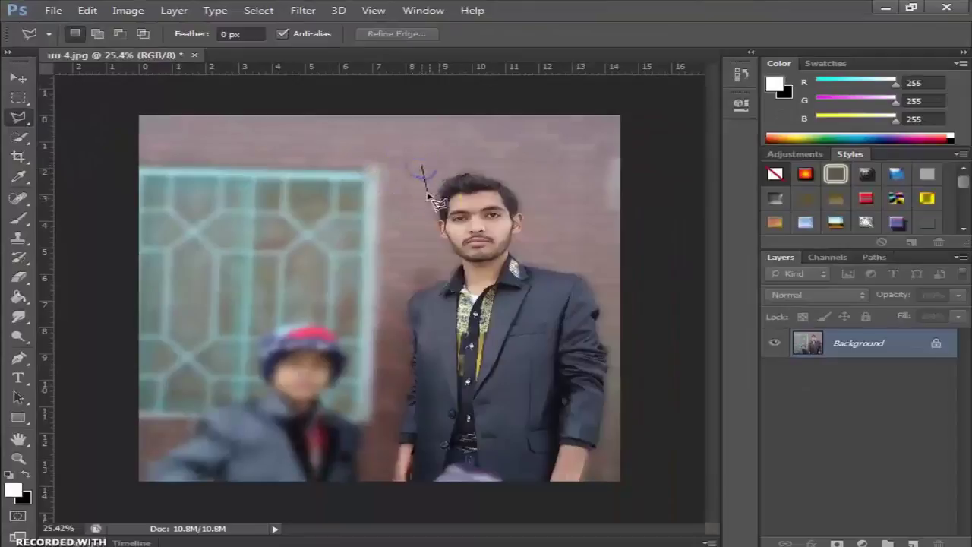
{"action": "left_click", "coordinate": [432, 251]}
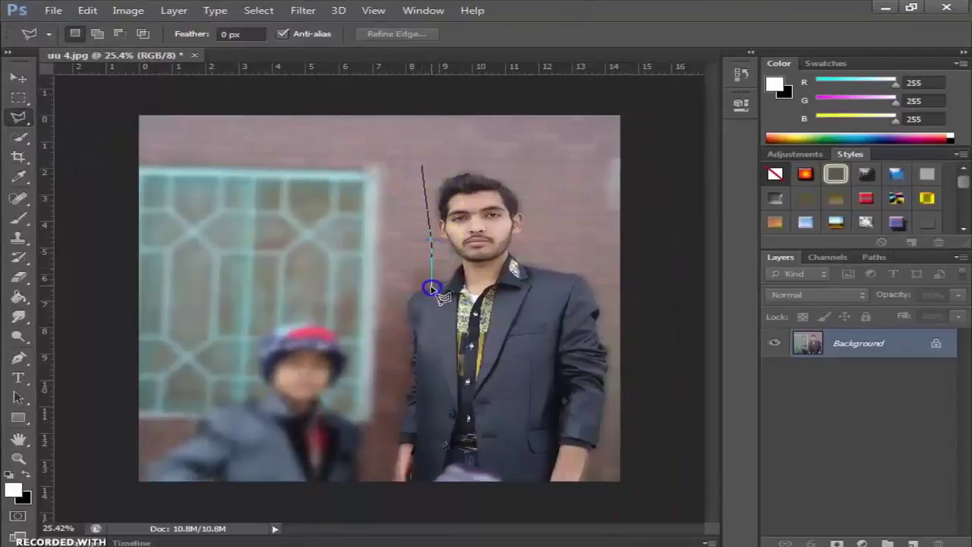
{"action": "left_click", "coordinate": [459, 313]}
{"action": "left_click", "coordinate": [518, 309]}
{"action": "left_click", "coordinate": [540, 262]}
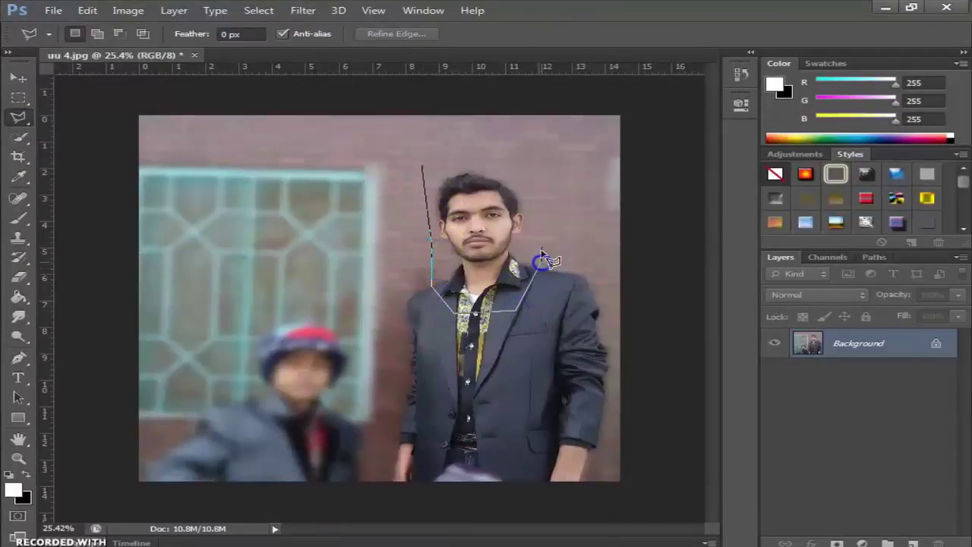
{"action": "left_click", "coordinate": [536, 185]}
{"action": "left_click", "coordinate": [507, 157]}
{"action": "left_click", "coordinate": [448, 161]}
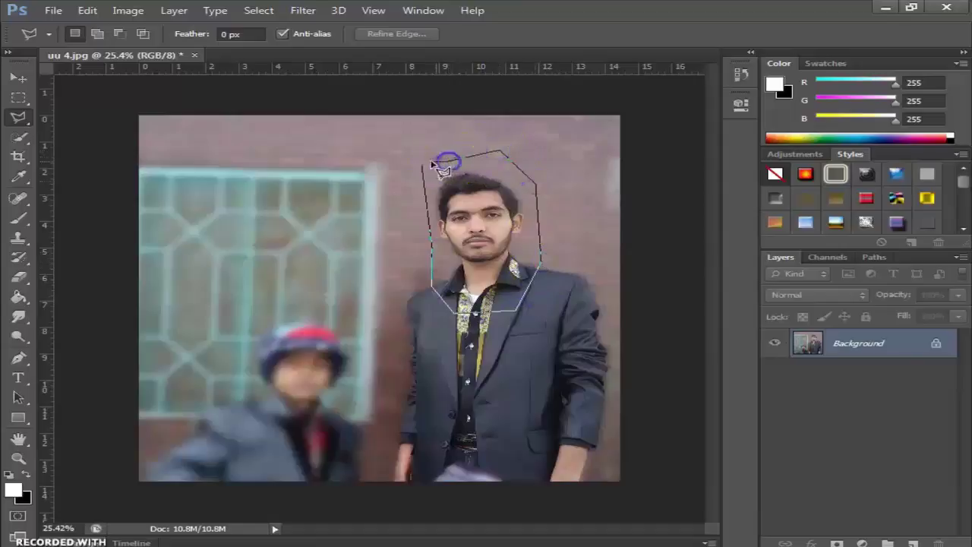
{"action": "left_click", "coordinate": [423, 166]}
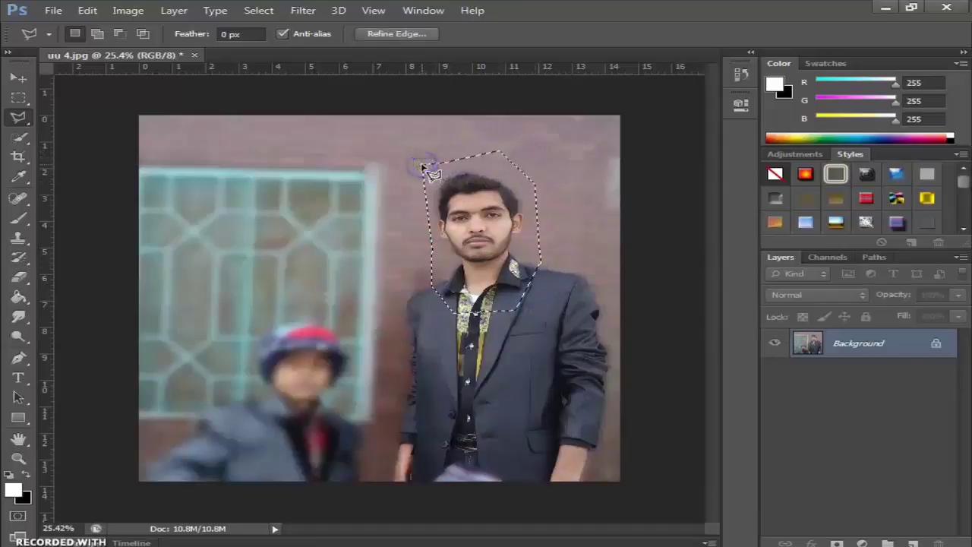
Copy the head selection to Layer 1 and give it an inverted, all-black layer mask
{"action": "right_click", "coordinate": [478, 235]}
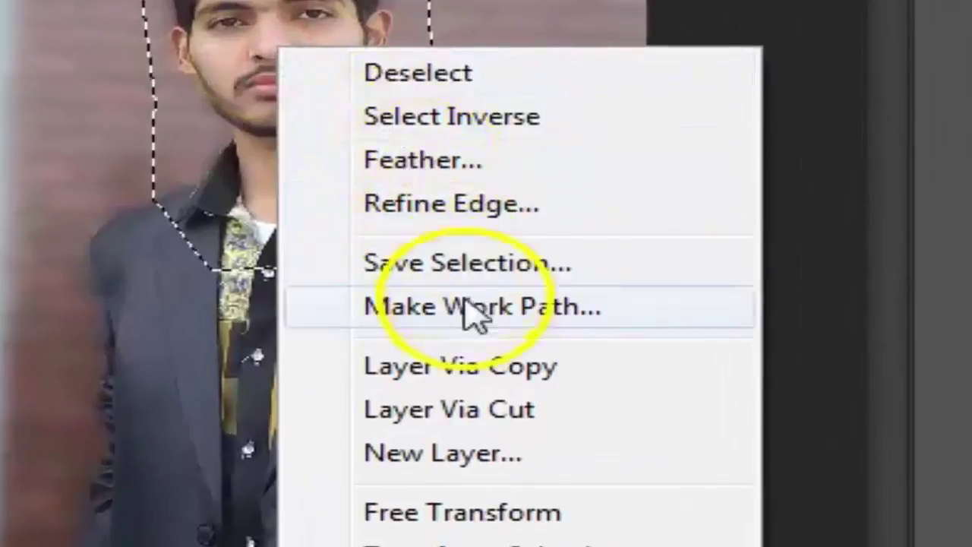
{"action": "left_click", "coordinate": [535, 357]}
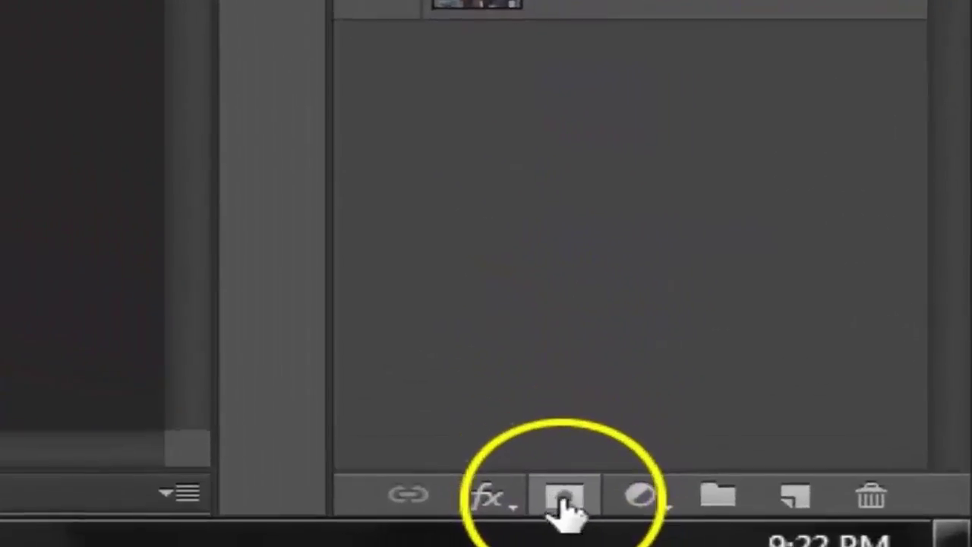
{"action": "left_click", "coordinate": [545, 498]}
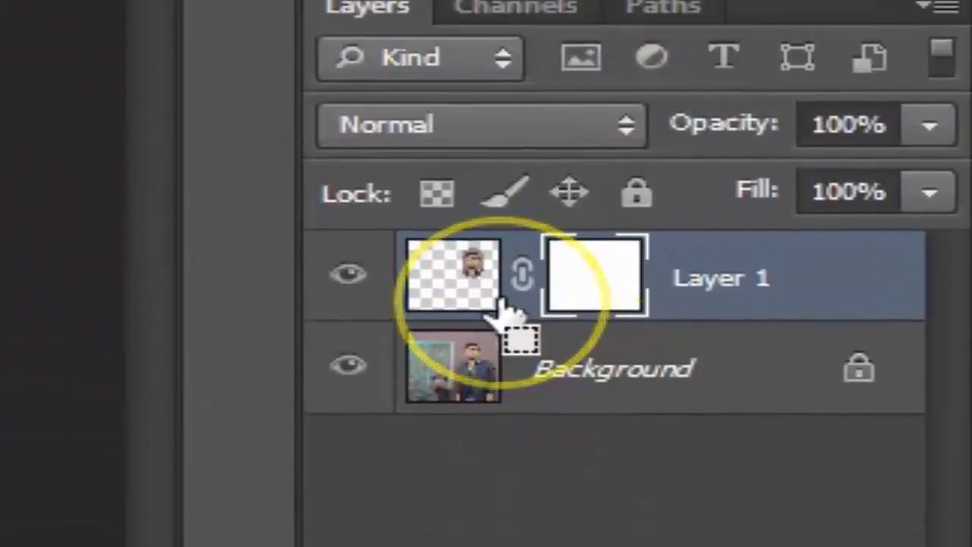
{"action": "key", "text": "ctrl+i"}
{"action": "left_click", "coordinate": [471, 295]}
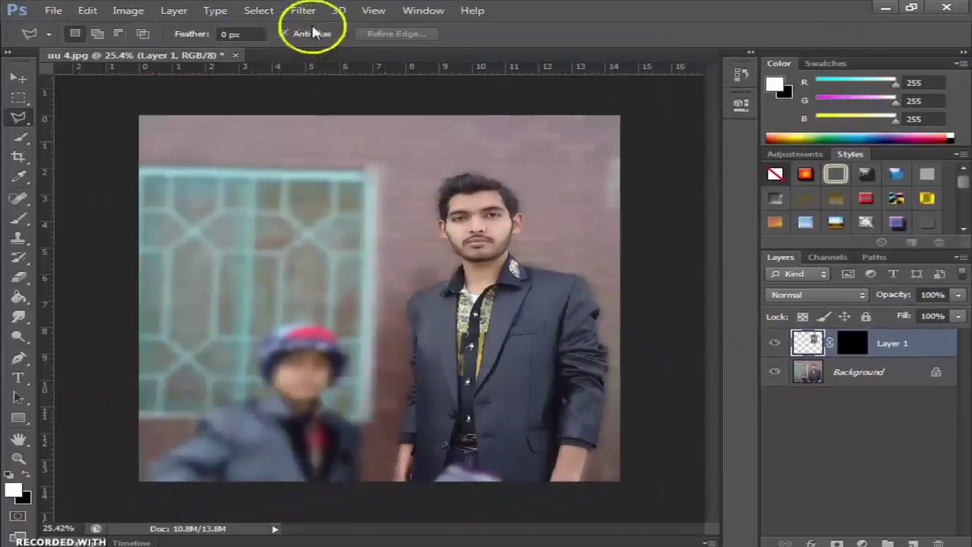
Apply a Gaussian Blur with a 7.0-pixel radius to Layer 1
{"action": "left_click", "coordinate": [318, 15]}
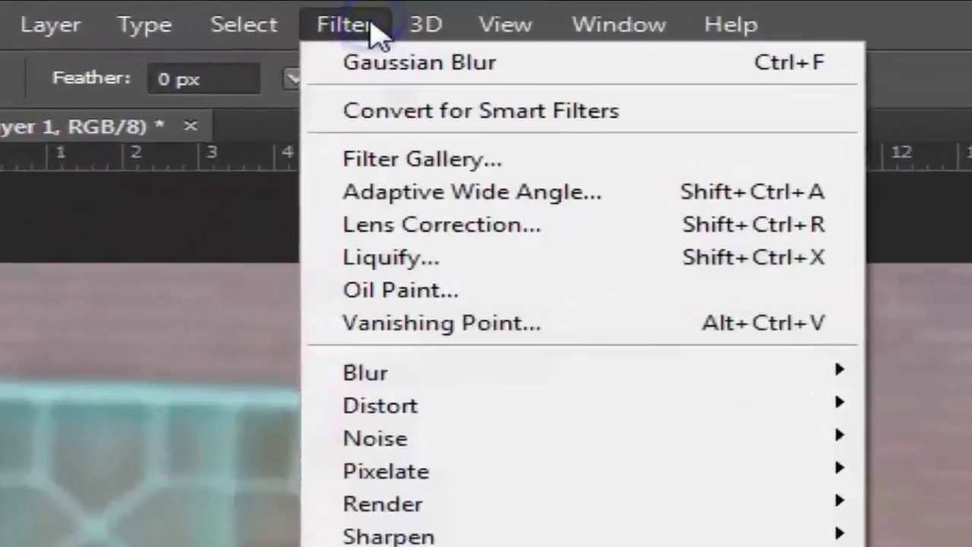
{"action": "mouse_move", "coordinate": [190, 130]}
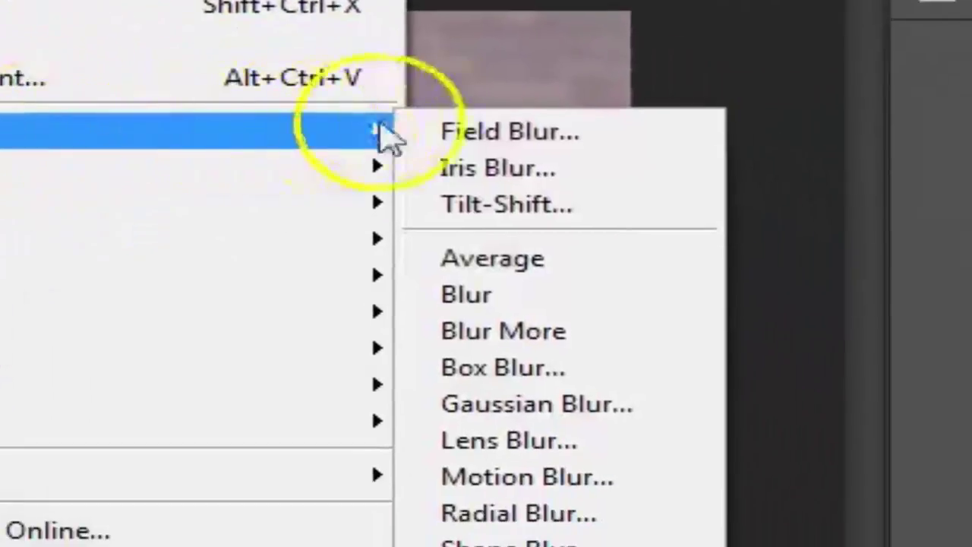
{"action": "left_click", "coordinate": [531, 406]}
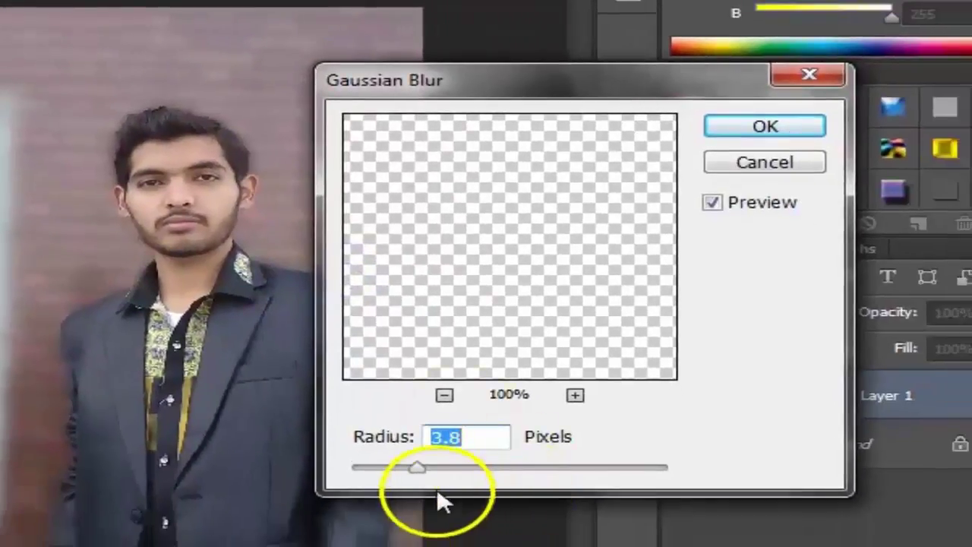
{"action": "left_click", "coordinate": [420, 467]}
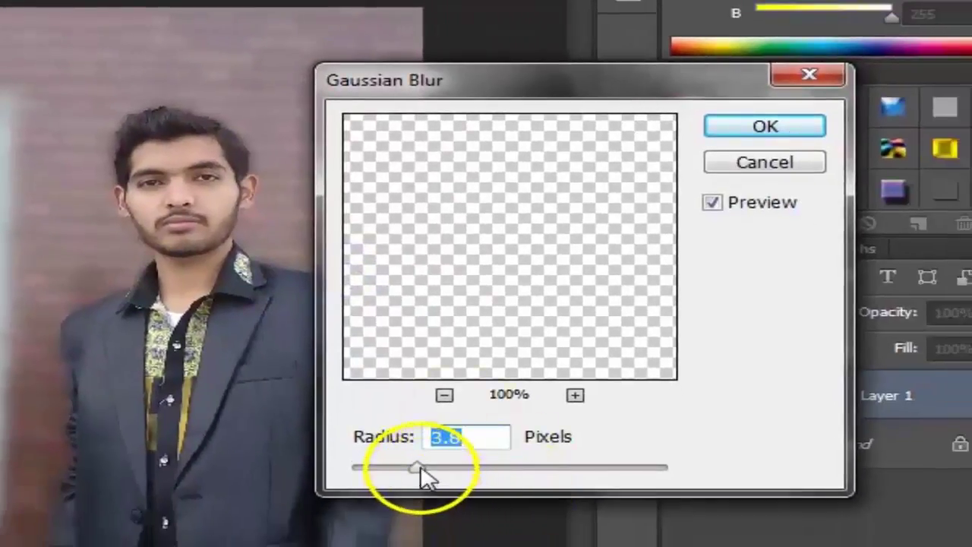
{"action": "left_click_drag", "start_coordinate": [420, 466], "coordinate": [461, 469]}
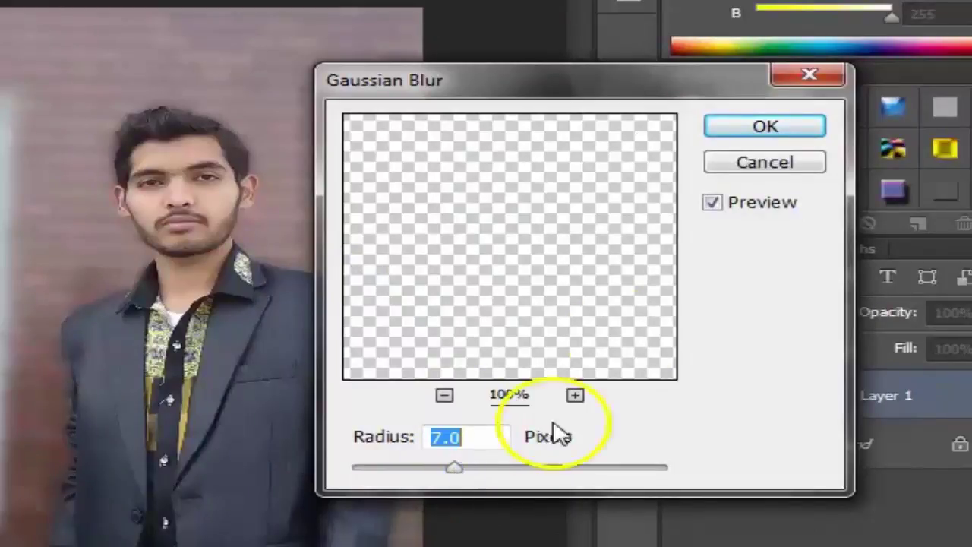
{"action": "left_click", "coordinate": [780, 128]}
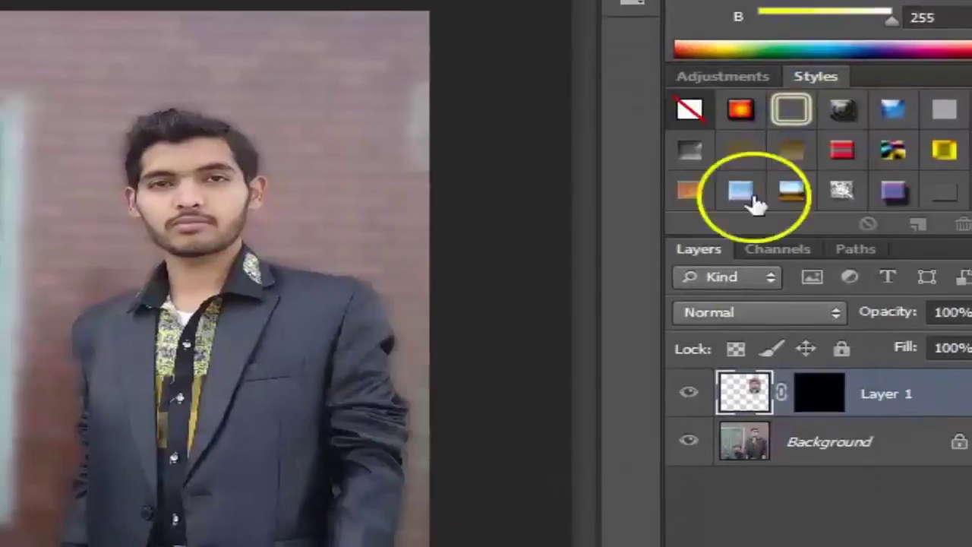
Paint white on Layer 1's mask to reveal blurred skin over the forehead and left cheek
{"action": "scroll", "coordinate": [551, 193], "scroll_direction": "up", "scroll_amount": 5}
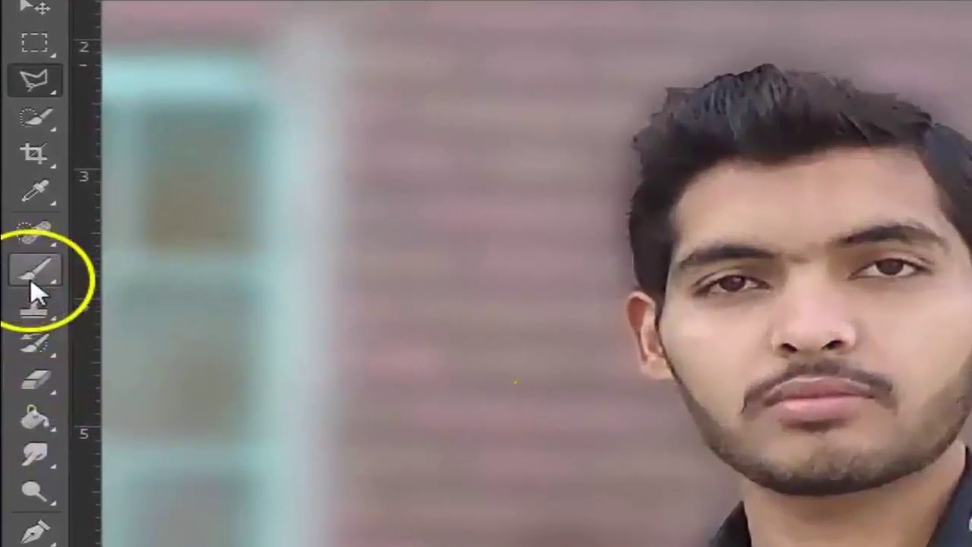
{"action": "left_click", "coordinate": [46, 275]}
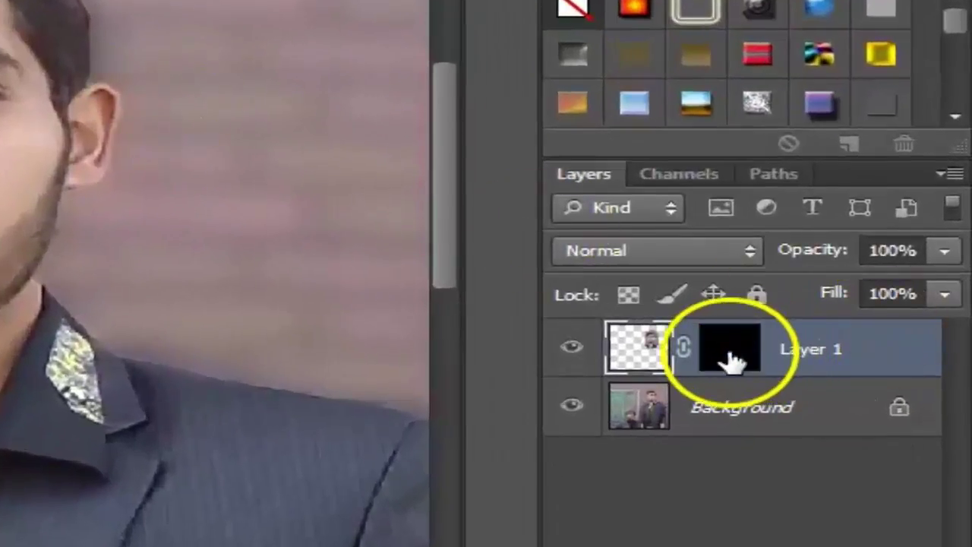
{"action": "left_click", "coordinate": [730, 350]}
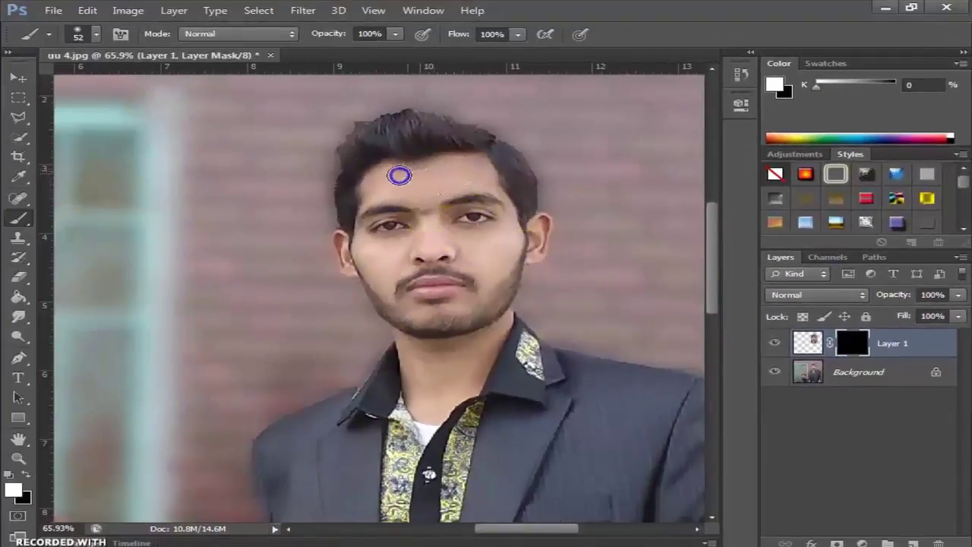
{"action": "left_click_drag", "start_coordinate": [425, 174], "coordinate": [481, 169]}
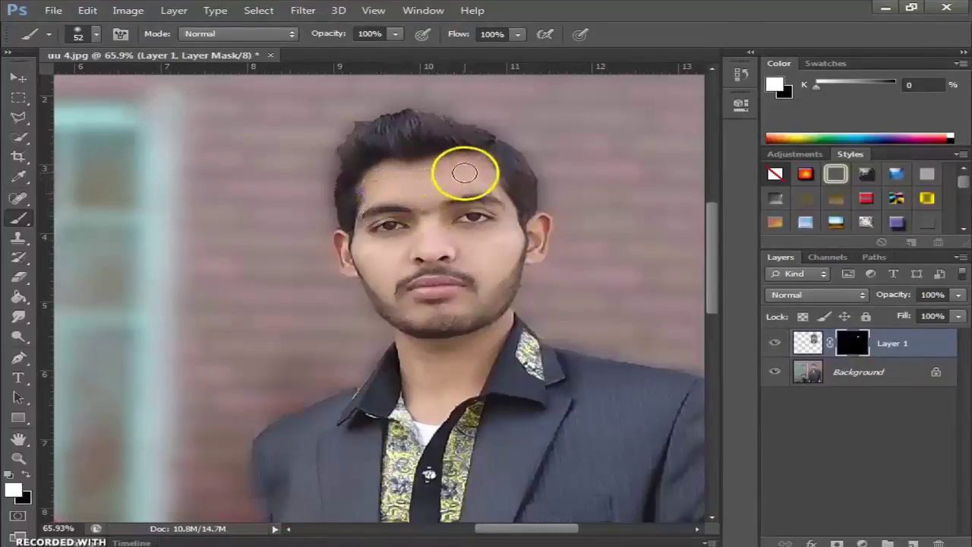
{"action": "left_click_drag", "start_coordinate": [369, 226], "coordinate": [371, 255]}
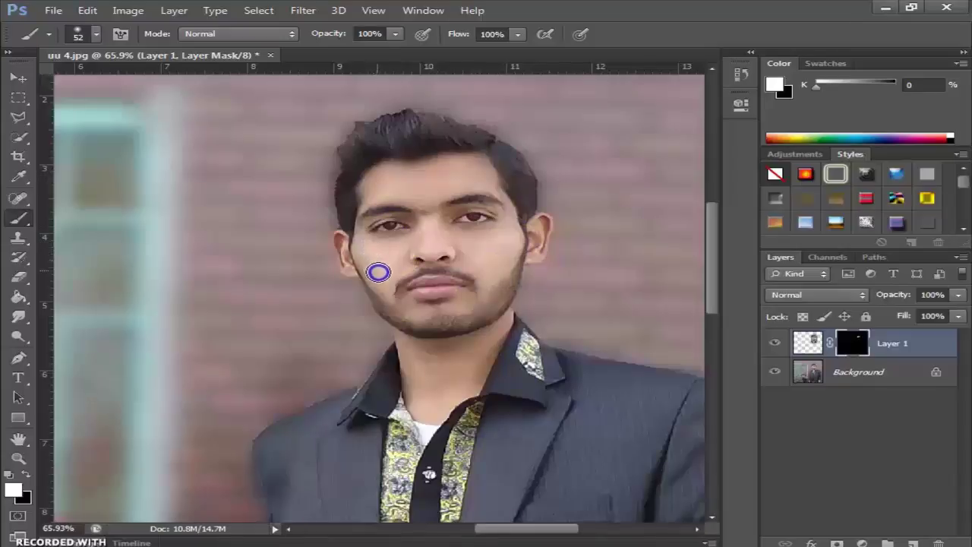
{"action": "left_click_drag", "start_coordinate": [380, 284], "coordinate": [392, 256]}
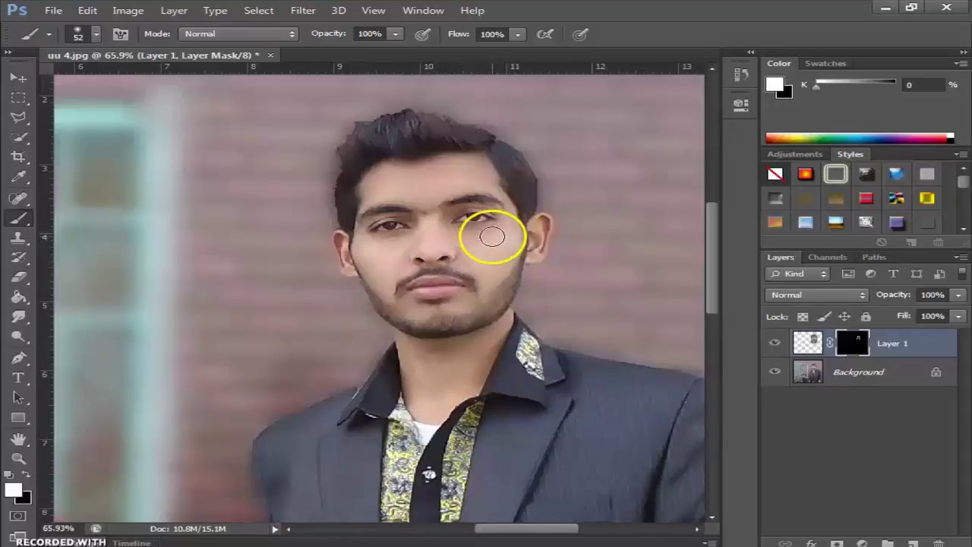
Shrink the brush to 30 px and smooth the forehead and eyebrow area
{"action": "right_click", "coordinate": [497, 233]}
{"action": "left_click_drag", "start_coordinate": [549, 271], "coordinate": [544, 270]}
{"action": "left_click", "coordinate": [479, 238]}
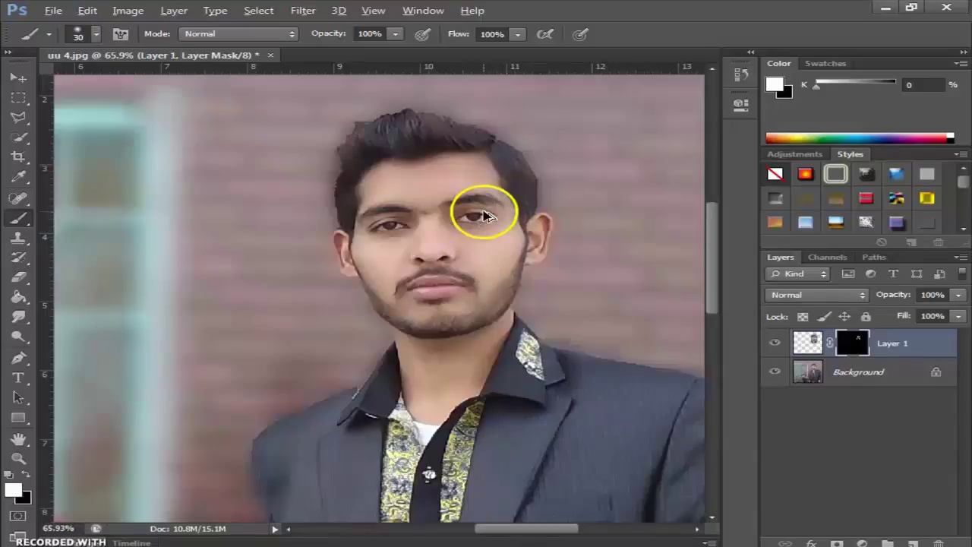
{"action": "scroll", "coordinate": [486, 193], "scroll_direction": "up", "scroll_amount": 3}
{"action": "left_click_drag", "start_coordinate": [338, 205], "coordinate": [365, 212]}
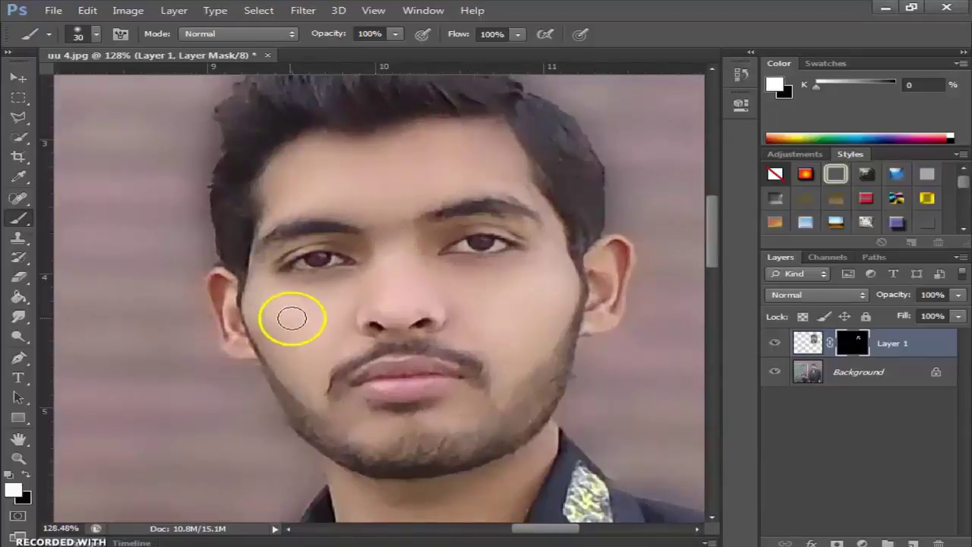
{"action": "scroll", "coordinate": [293, 314], "scroll_direction": "down", "scroll_amount": 3}
{"action": "left_click", "coordinate": [290, 266]}
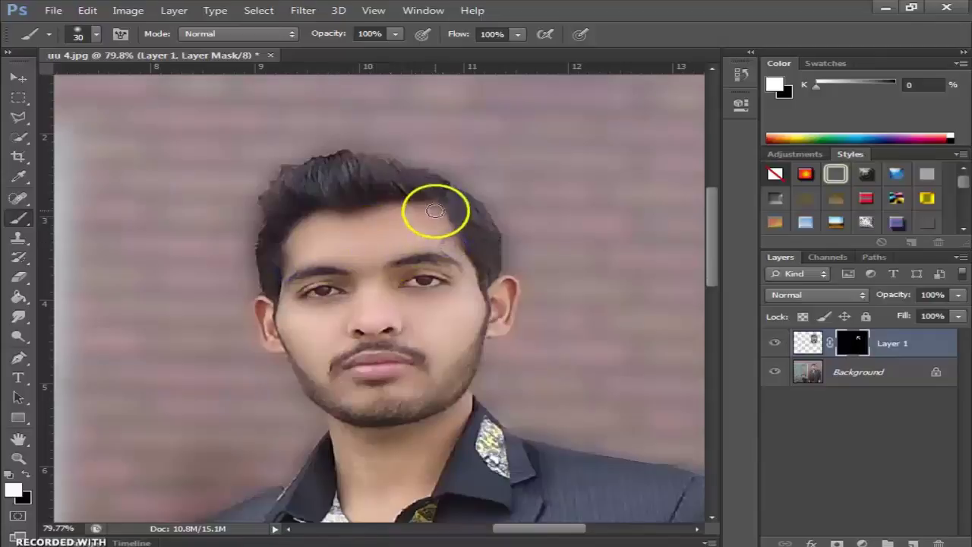
{"action": "scroll", "coordinate": [375, 261], "scroll_direction": "up", "scroll_amount": 2}
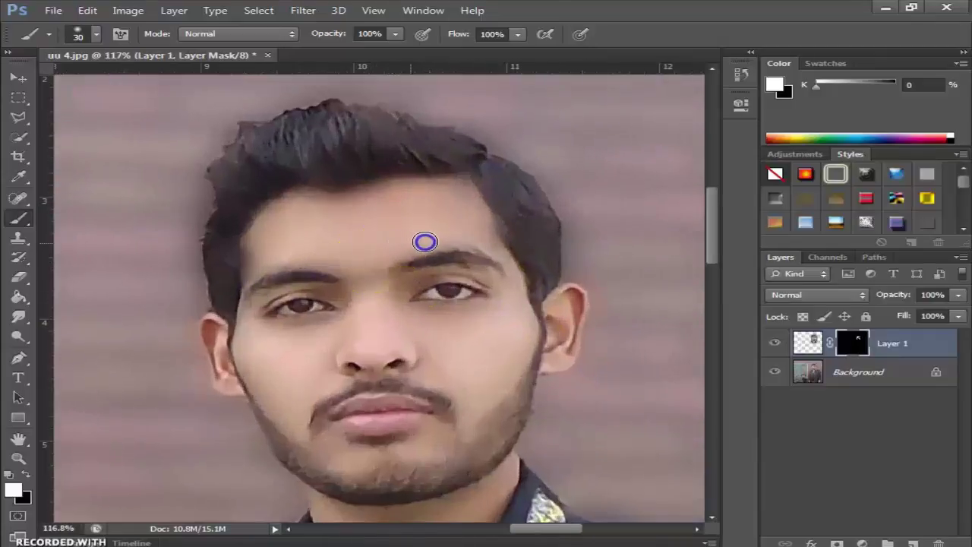
{"action": "left_click", "coordinate": [273, 258]}
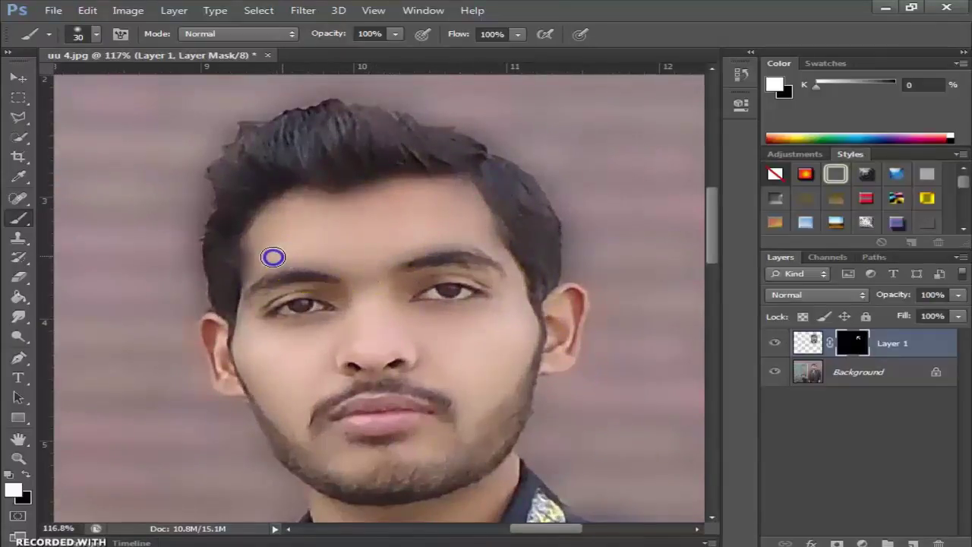
With a 14 px brush, smooth the right eyebrow end, right cheek, brow and chin
{"action": "right_click", "coordinate": [315, 290]}
{"action": "left_click", "coordinate": [294, 290]}
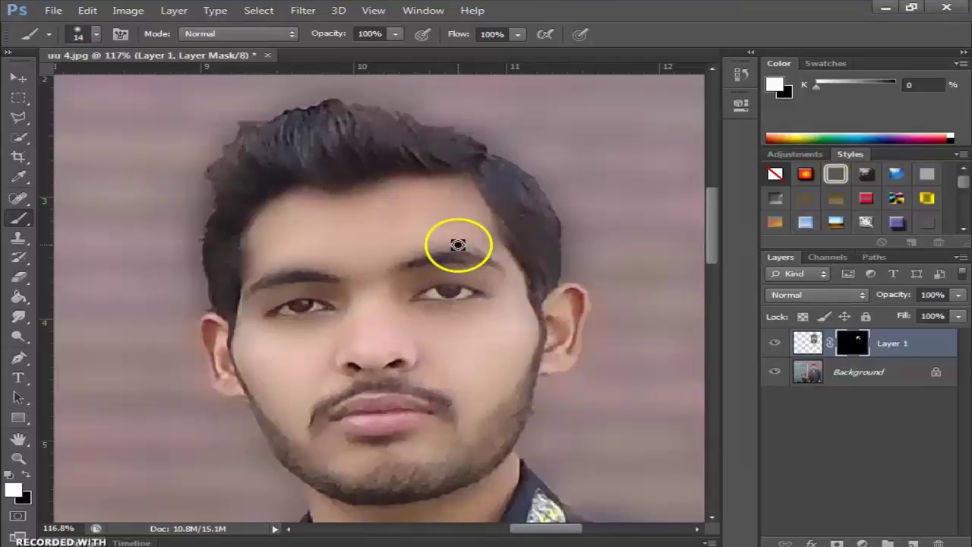
{"action": "left_click", "coordinate": [514, 274]}
{"action": "left_click_drag", "start_coordinate": [520, 350], "coordinate": [507, 319]}
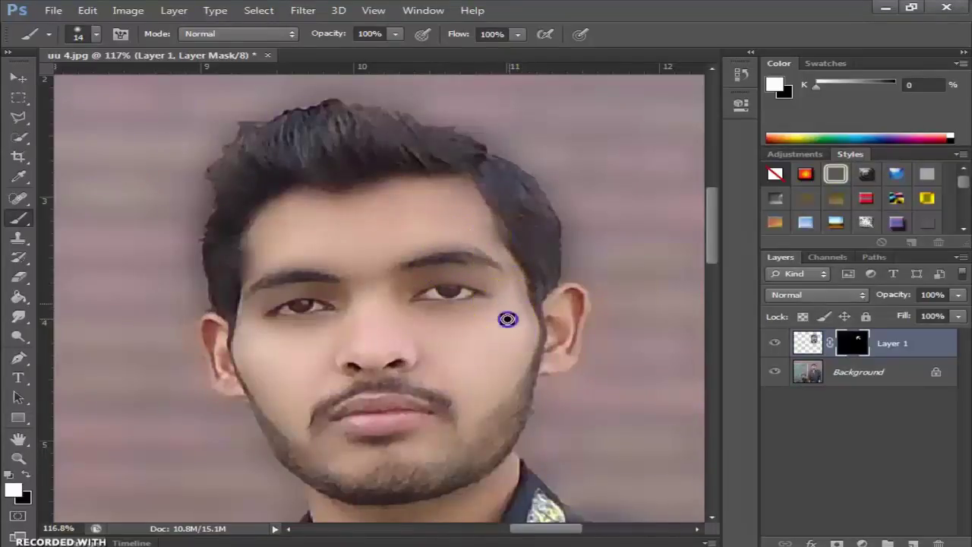
{"action": "left_click_drag", "start_coordinate": [405, 292], "coordinate": [488, 278]}
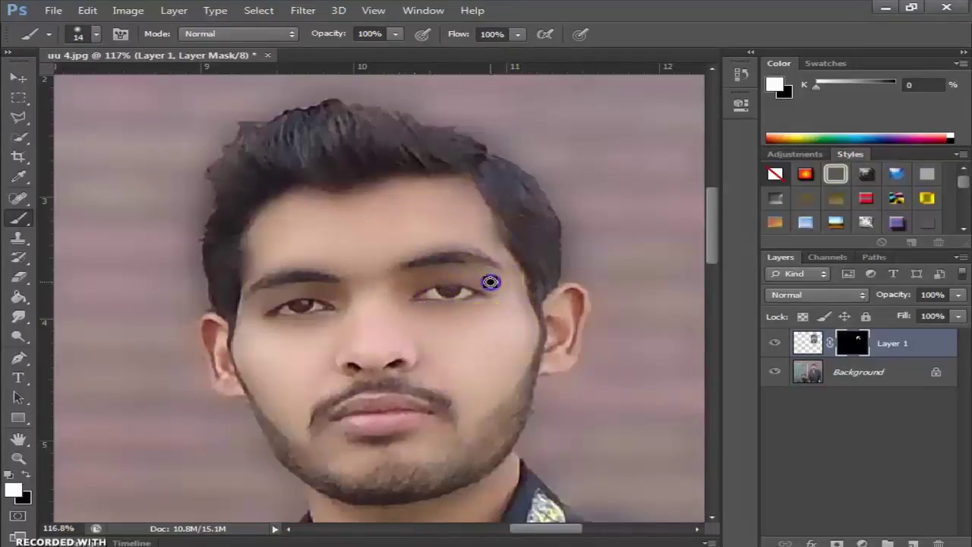
{"action": "scroll", "coordinate": [346, 401], "scroll_direction": "down", "scroll_amount": 2}
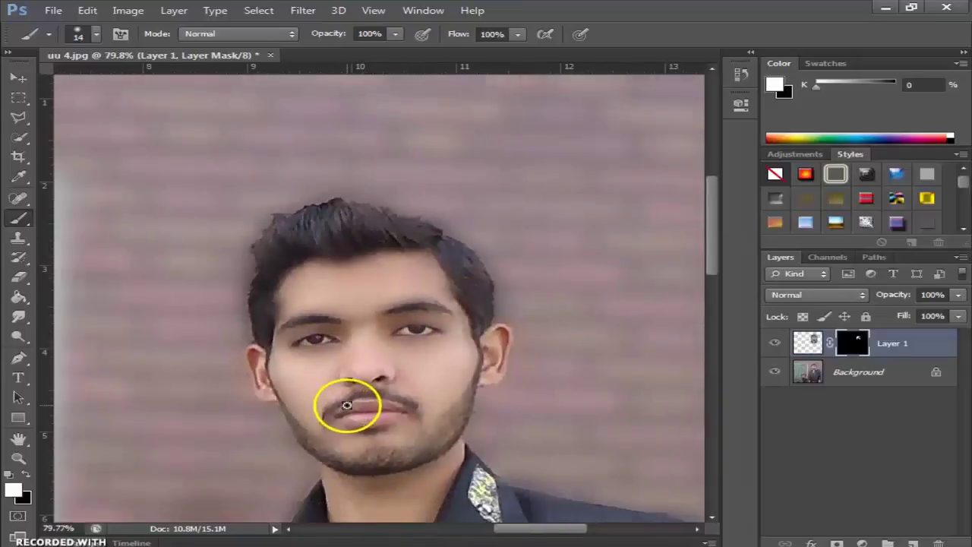
{"action": "scroll", "coordinate": [373, 425], "scroll_direction": "down", "scroll_amount": 2}
{"action": "scroll", "coordinate": [379, 451], "scroll_direction": "up", "scroll_amount": 1}
{"action": "scroll", "coordinate": [405, 385], "scroll_direction": "up", "scroll_amount": 3}
{"action": "mouse_move", "coordinate": [405, 385]}
{"action": "left_mouse_down"}
{"action": "mouse_move", "coordinate": [397, 395]}
{"action": "mouse_move", "coordinate": [435, 365]}
{"action": "left_mouse_up"}
{"action": "mouse_move", "coordinate": [302, 390]}
{"action": "left_mouse_down"}
{"action": "mouse_move", "coordinate": [364, 401]}
{"action": "mouse_move", "coordinate": [347, 403]}
{"action": "left_mouse_up"}
Smooth the skin beside the nostril, above the upper lip, and on the left cheek and chin
{"action": "scroll", "coordinate": [303, 364], "scroll_direction": "up", "scroll_amount": 2}
{"action": "scroll", "coordinate": [307, 326], "scroll_direction": "up", "scroll_amount": 2}
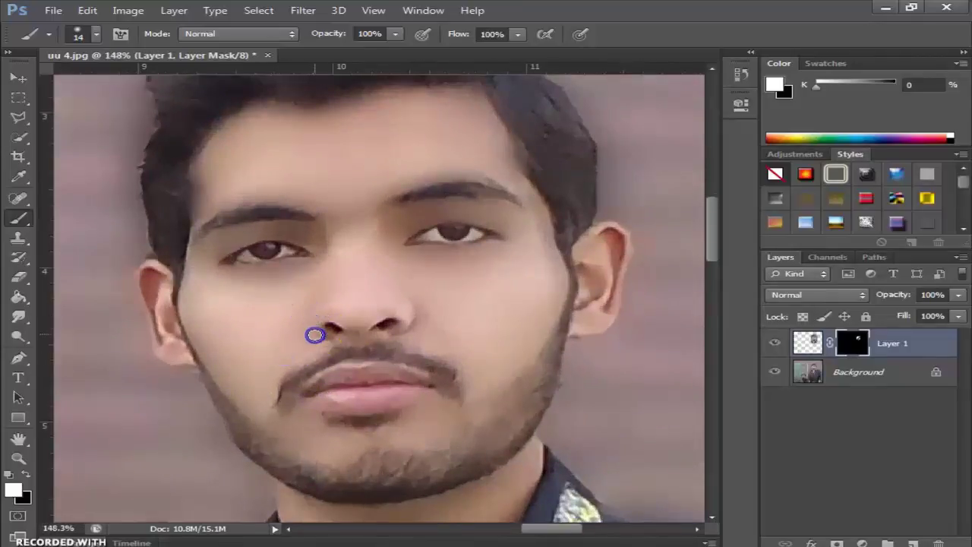
{"action": "left_click_drag", "start_coordinate": [450, 337], "coordinate": [410, 337]}
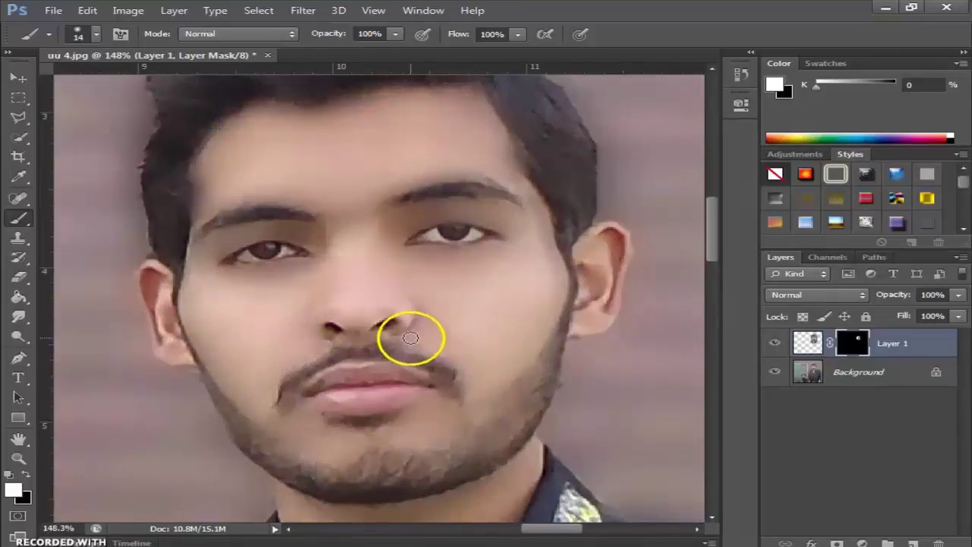
{"action": "mouse_move", "coordinate": [468, 376]}
{"action": "left_mouse_down"}
{"action": "mouse_move", "coordinate": [419, 337]}
{"action": "mouse_move", "coordinate": [425, 348]}
{"action": "mouse_move", "coordinate": [320, 346]}
{"action": "left_mouse_up"}
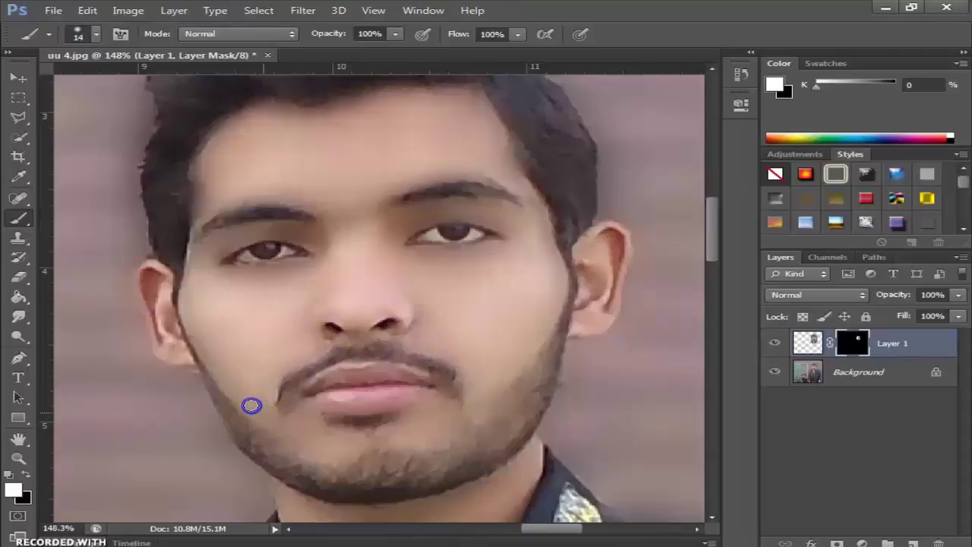
{"action": "mouse_move", "coordinate": [251, 405]}
{"action": "left_mouse_down"}
{"action": "mouse_move", "coordinate": [217, 358]}
{"action": "mouse_move", "coordinate": [261, 402]}
{"action": "mouse_move", "coordinate": [271, 386]}
{"action": "left_mouse_up"}
Enlarge the brush to 46 px
{"action": "scroll", "coordinate": [274, 391], "scroll_direction": "down", "scroll_amount": 3}
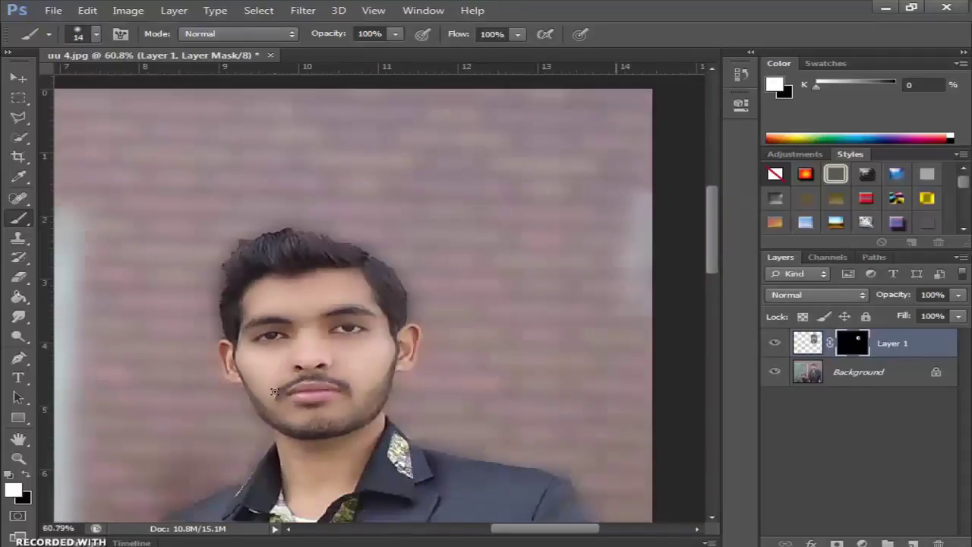
{"action": "scroll", "coordinate": [274, 391], "scroll_direction": "down", "scroll_amount": 2}
{"action": "right_click", "coordinate": [284, 458]}
{"action": "left_click_drag", "start_coordinate": [359, 393], "coordinate": [374, 385]}
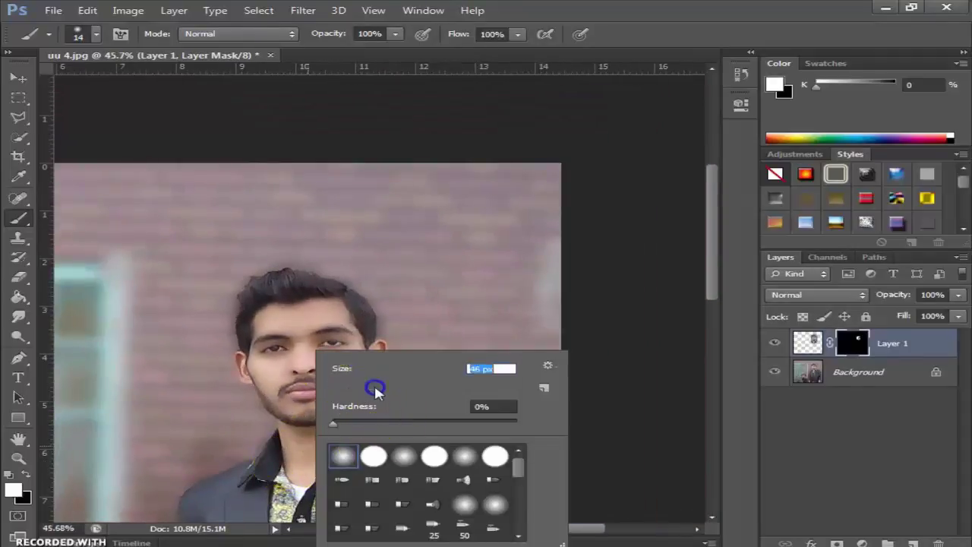
{"action": "left_click", "coordinate": [278, 433]}
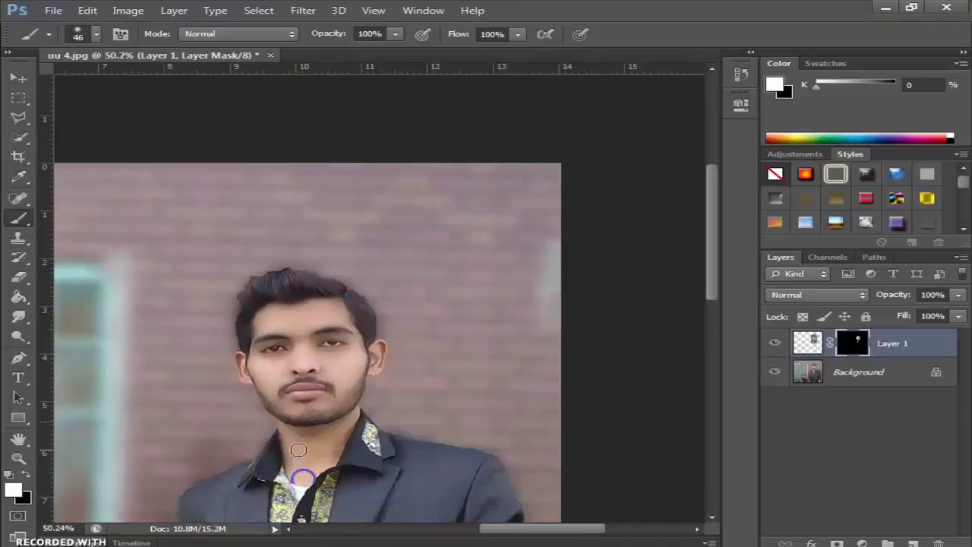
Paint white on Layer 1's mask over two patches of the neck
{"action": "scroll", "coordinate": [299, 462], "scroll_direction": "up", "scroll_amount": 3}
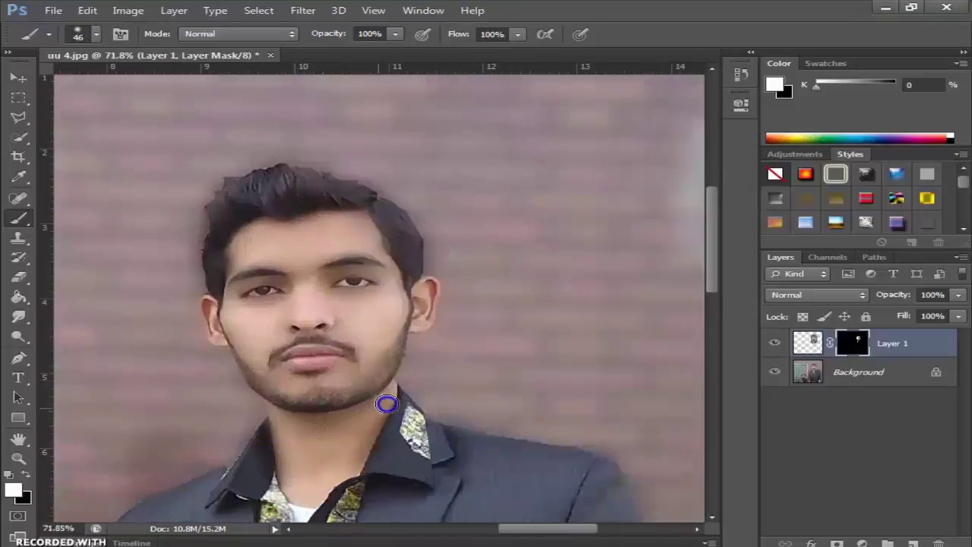
{"action": "mouse_move", "coordinate": [348, 471]}
{"action": "left_mouse_down"}
{"action": "mouse_move", "coordinate": [316, 483]}
{"action": "mouse_move", "coordinate": [347, 403]}
{"action": "left_mouse_up"}
{"action": "left_click", "coordinate": [303, 489]}
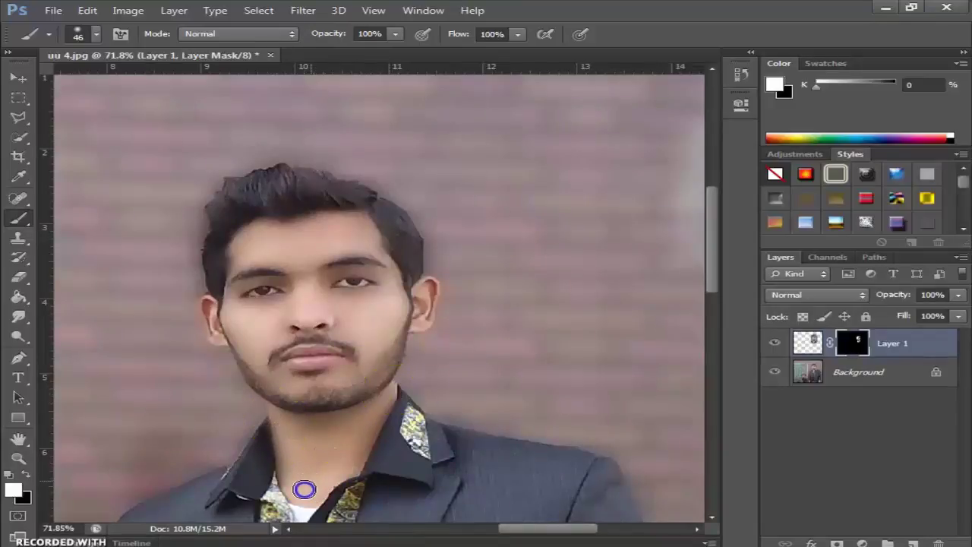
{"action": "scroll", "coordinate": [310, 417], "scroll_direction": "down", "scroll_amount": 3}
{"action": "scroll", "coordinate": [310, 410], "scroll_direction": "up", "scroll_amount": 3}
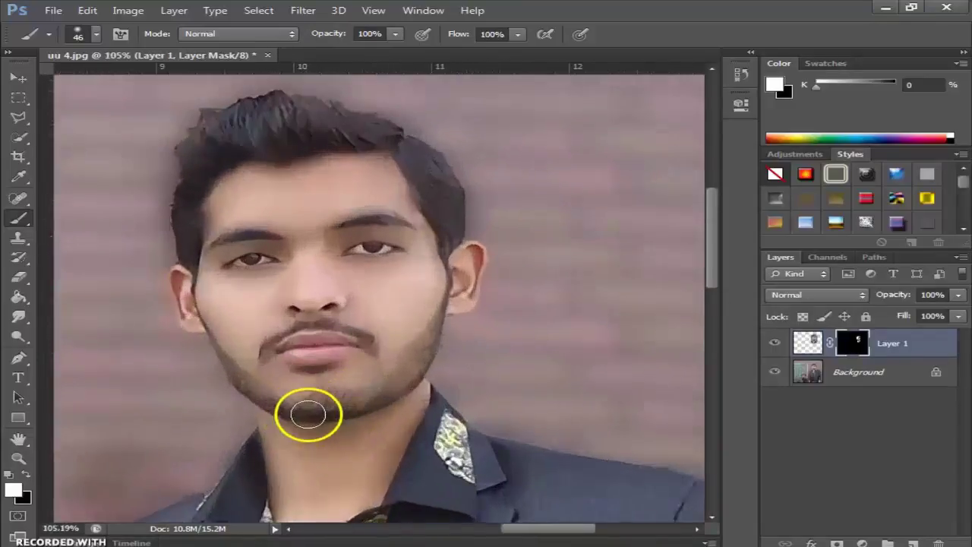
{"action": "scroll", "coordinate": [309, 408], "scroll_direction": "down", "scroll_amount": 5}
{"action": "scroll", "coordinate": [532, 228], "scroll_direction": "up", "scroll_amount": 1}
{"action": "scroll", "coordinate": [539, 213], "scroll_direction": "up", "scroll_amount": 1}
{"action": "scroll", "coordinate": [528, 231], "scroll_direction": "down", "scroll_amount": 3}
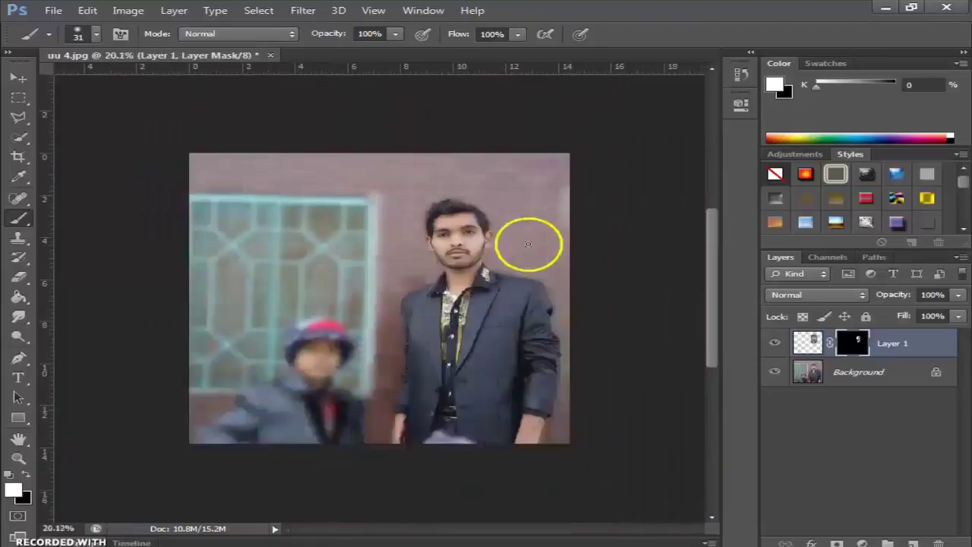
{"action": "scroll", "coordinate": [546, 414], "scroll_direction": "up", "scroll_amount": 1}
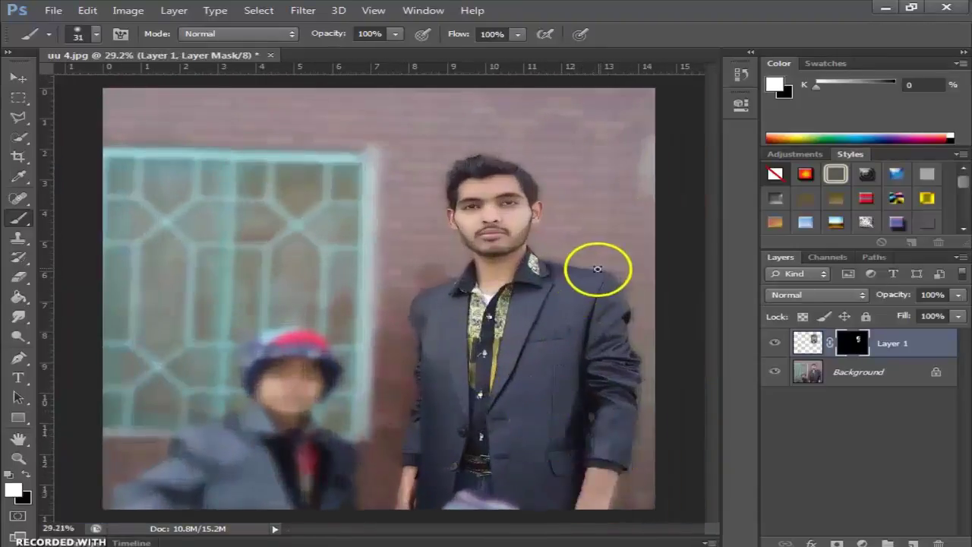
{"action": "scroll", "coordinate": [600, 268], "scroll_direction": "down", "scroll_amount": 1}
{"action": "scroll", "coordinate": [600, 266], "scroll_direction": "up", "scroll_amount": 1}
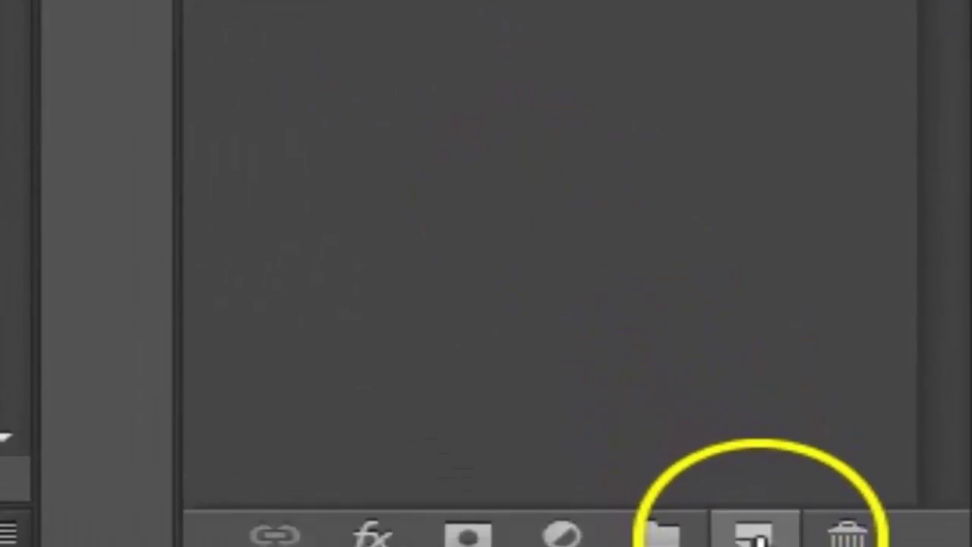
Add Layer 2 and paint white with a 121 px brush over the face, neck and both hands
{"action": "left_click", "coordinate": [775, 535]}
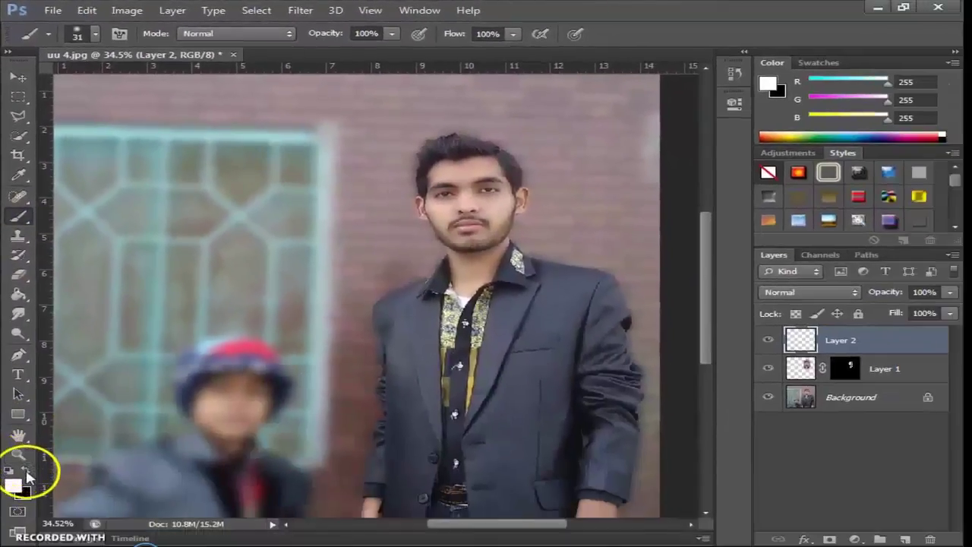
{"action": "right_click", "coordinate": [408, 229]}
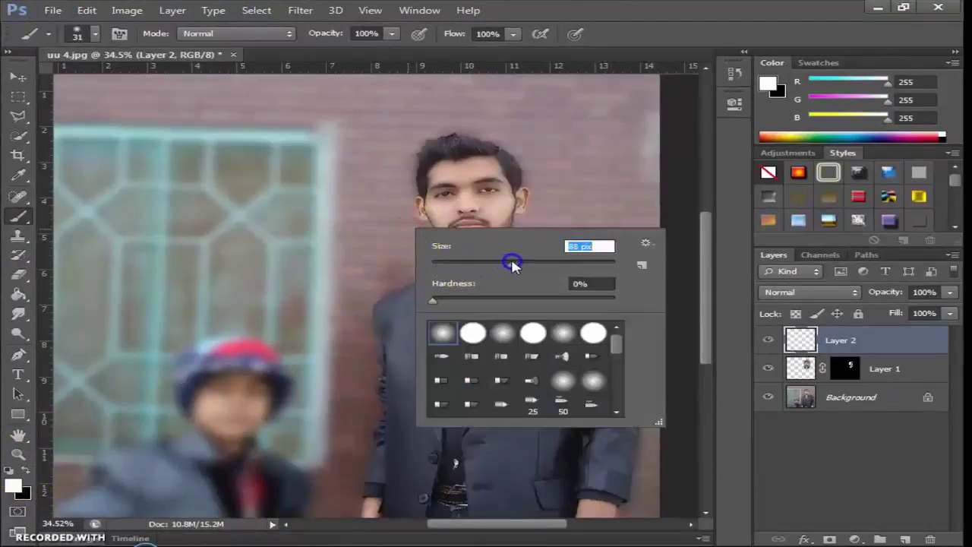
{"action": "left_click", "coordinate": [486, 167]}
{"action": "mouse_move", "coordinate": [466, 168]}
{"action": "left_mouse_down"}
{"action": "mouse_move", "coordinate": [442, 170]}
{"action": "mouse_move", "coordinate": [437, 213]}
{"action": "mouse_move", "coordinate": [445, 185]}
{"action": "left_mouse_up"}
{"action": "mouse_move", "coordinate": [504, 177]}
{"action": "left_mouse_down"}
{"action": "mouse_move", "coordinate": [513, 206]}
{"action": "mouse_move", "coordinate": [478, 193]}
{"action": "left_mouse_up"}
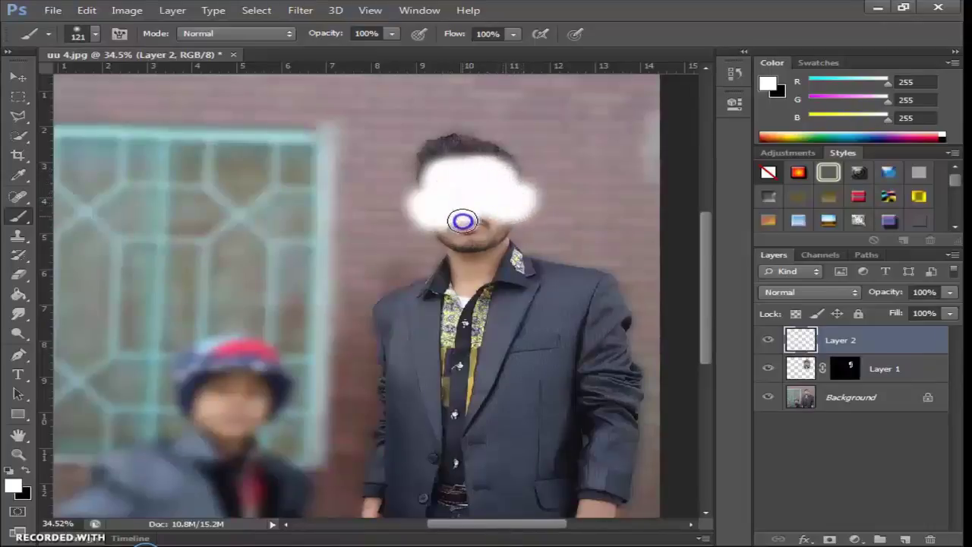
{"action": "mouse_move", "coordinate": [454, 241]}
{"action": "left_mouse_down"}
{"action": "mouse_move", "coordinate": [461, 221]}
{"action": "mouse_move", "coordinate": [473, 233]}
{"action": "mouse_move", "coordinate": [506, 212]}
{"action": "mouse_move", "coordinate": [485, 271]}
{"action": "mouse_move", "coordinate": [504, 239]}
{"action": "mouse_move", "coordinate": [464, 282]}
{"action": "mouse_move", "coordinate": [455, 239]}
{"action": "mouse_move", "coordinate": [456, 294]}
{"action": "mouse_move", "coordinate": [482, 268]}
{"action": "mouse_move", "coordinate": [481, 159]}
{"action": "mouse_move", "coordinate": [441, 175]}
{"action": "left_mouse_up"}
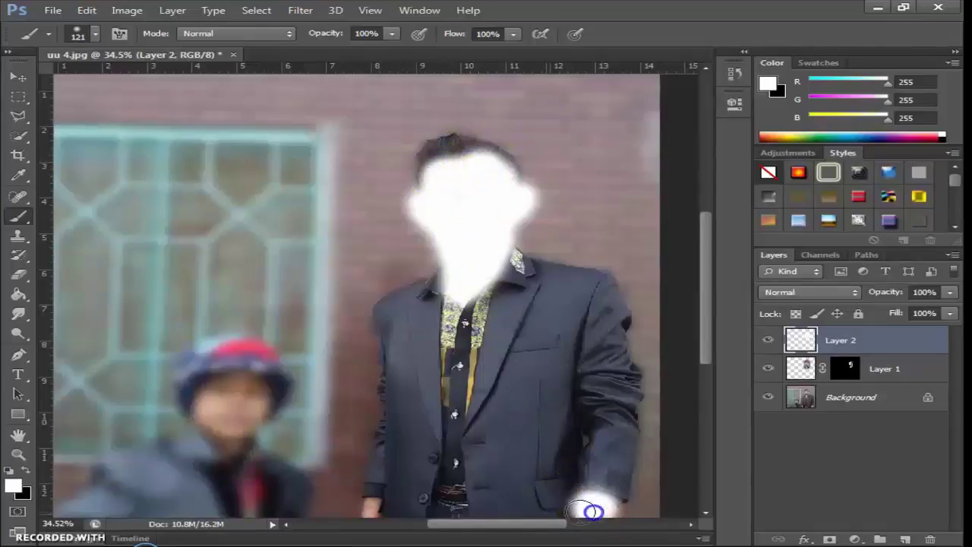
{"action": "left_click_drag", "start_coordinate": [371, 519], "coordinate": [369, 499]}
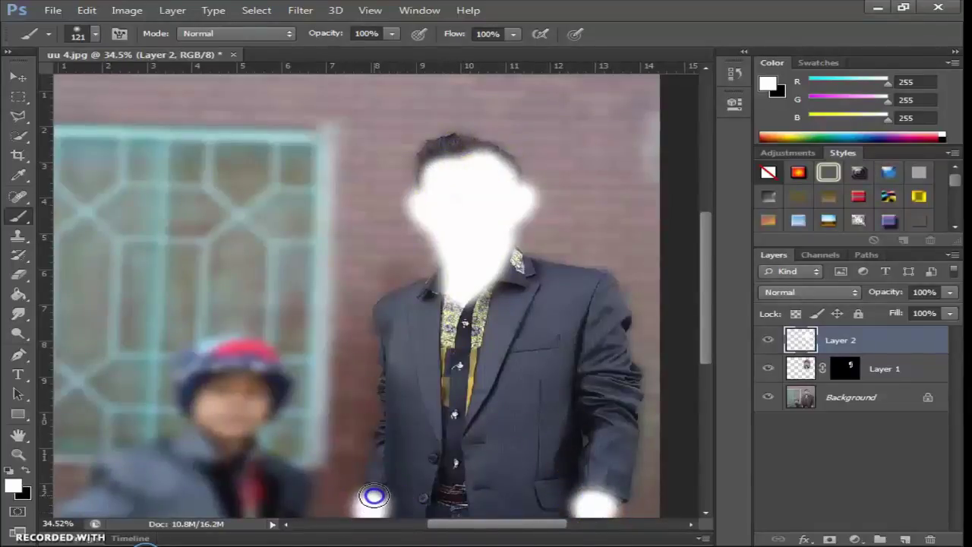
{"action": "left_click", "coordinate": [602, 512]}
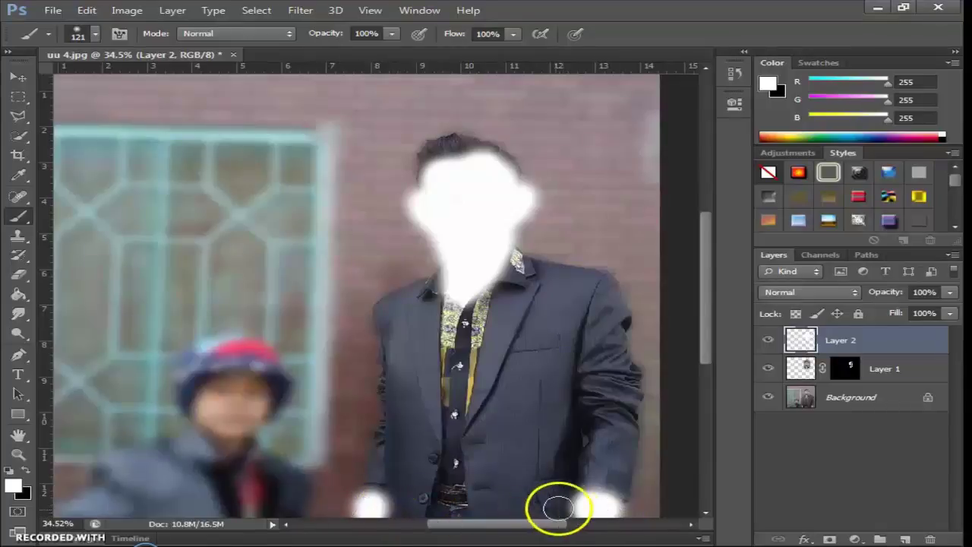
{"action": "left_click", "coordinate": [579, 507]}
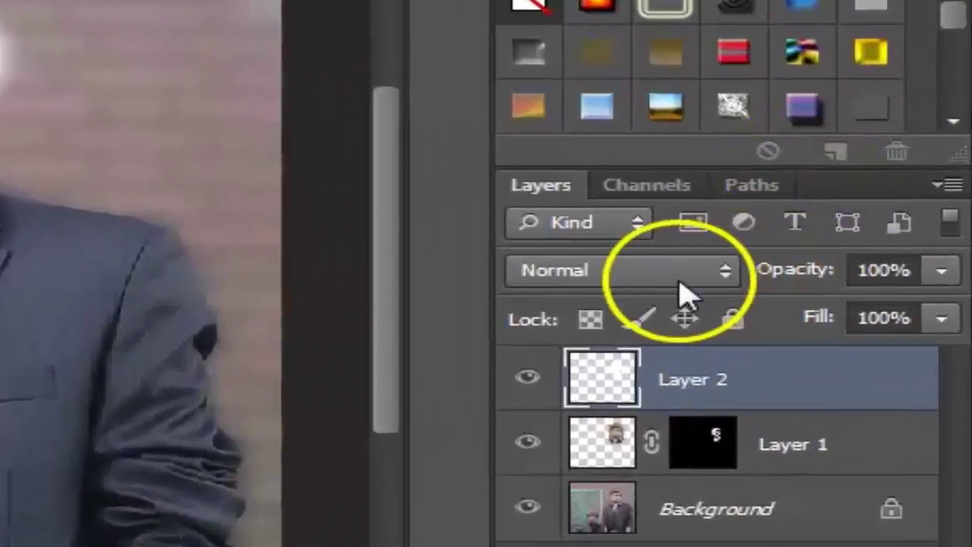
Set Layer 2 to Overlay blend mode at 33% opacity
{"action": "left_click", "coordinate": [782, 285]}
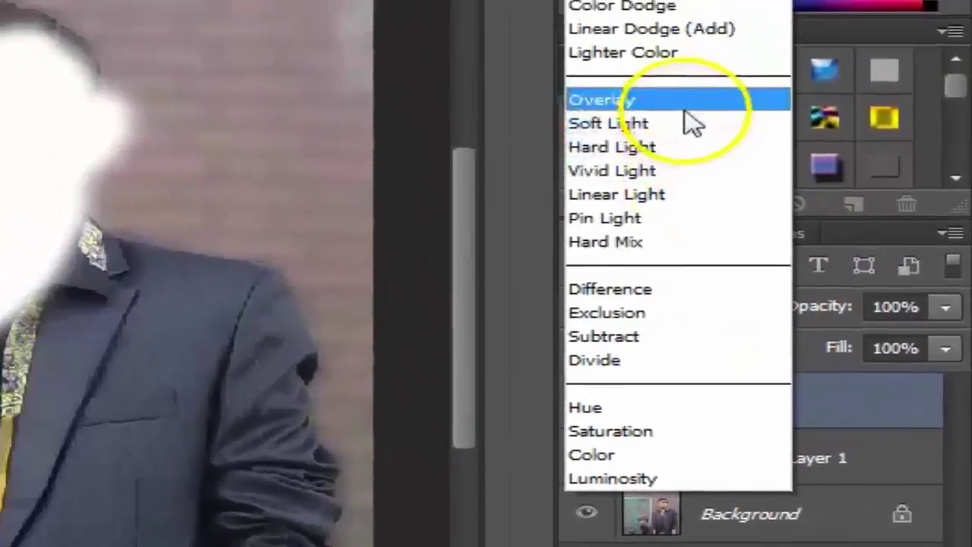
{"action": "left_click", "coordinate": [645, 31]}
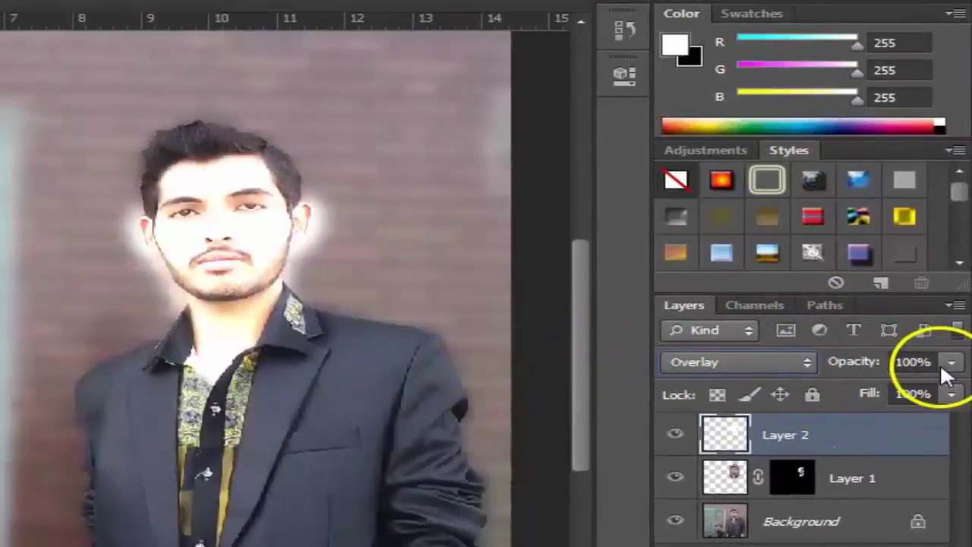
{"action": "left_click", "coordinate": [951, 363]}
{"action": "mouse_move", "coordinate": [949, 390]}
{"action": "left_mouse_down"}
{"action": "mouse_move", "coordinate": [831, 389]}
{"action": "mouse_move", "coordinate": [854, 385]}
{"action": "left_mouse_up"}
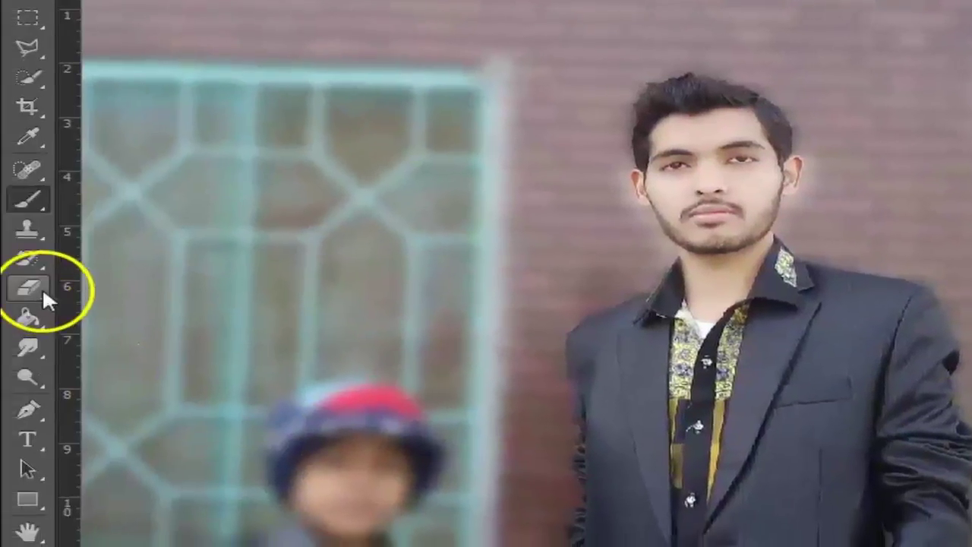
With a 76 px eraser on Layer 2, remove stray white around the head, jacket, sleeve and hand
{"action": "left_click", "coordinate": [41, 288]}
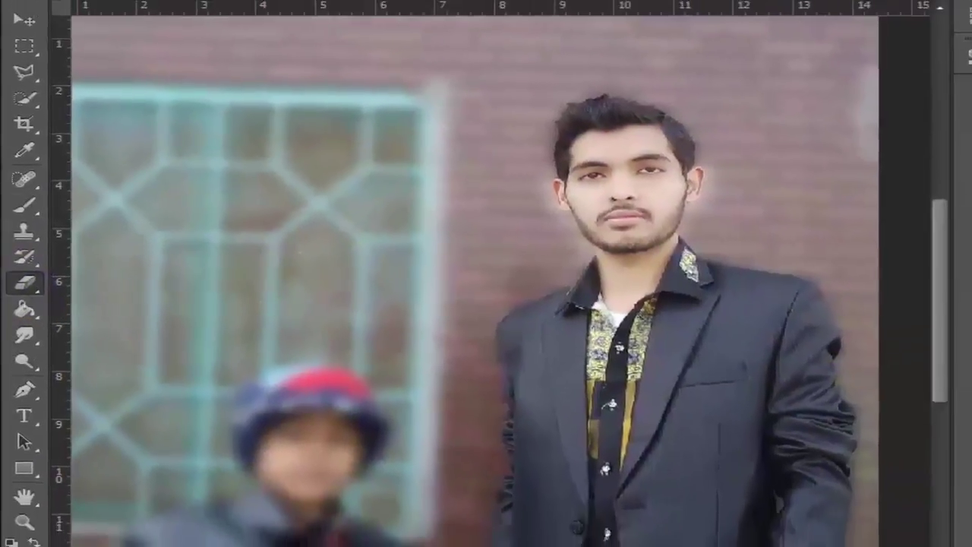
{"action": "left_click", "coordinate": [852, 344]}
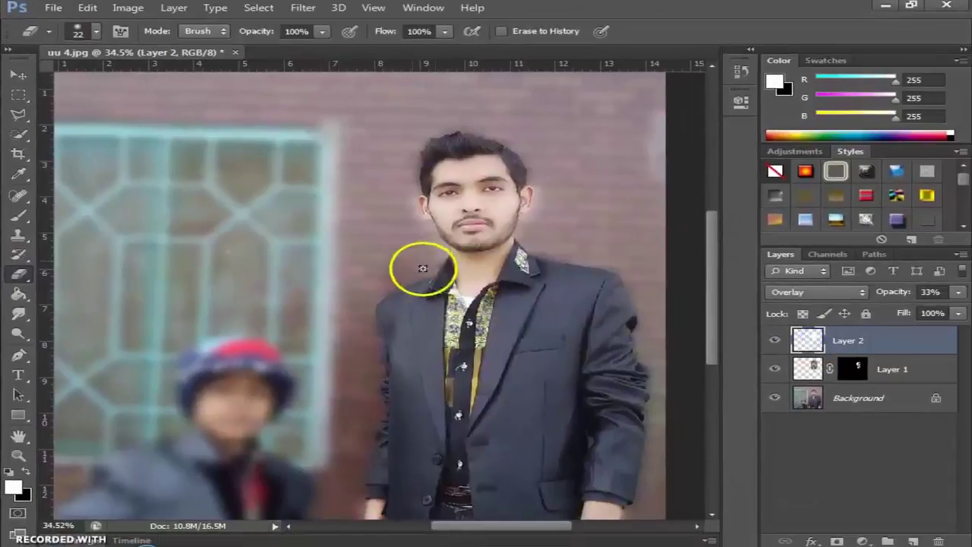
{"action": "right_click", "coordinate": [384, 244]}
{"action": "left_click_drag", "start_coordinate": [436, 278], "coordinate": [470, 282]}
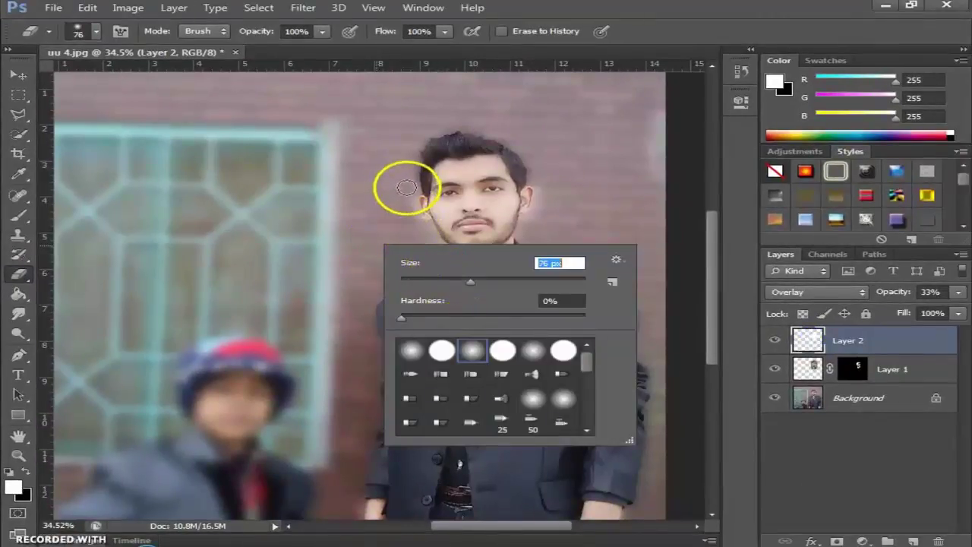
{"action": "left_click", "coordinate": [406, 187]}
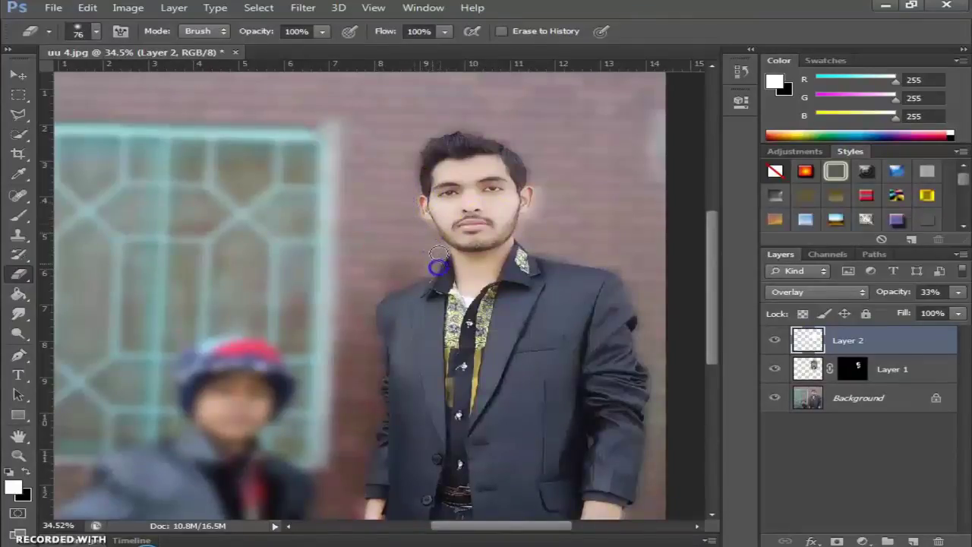
{"action": "left_click_drag", "start_coordinate": [524, 209], "coordinate": [542, 183]}
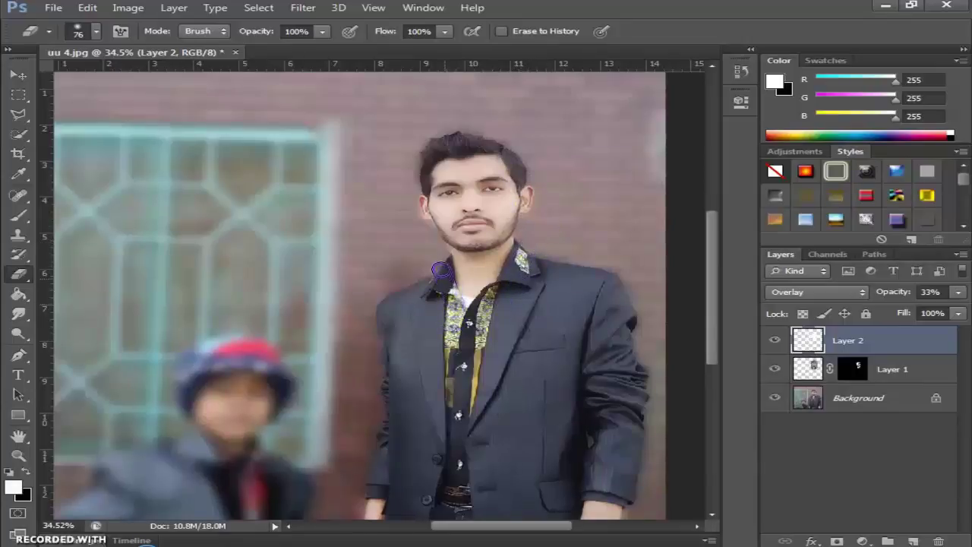
{"action": "mouse_move", "coordinate": [352, 466]}
{"action": "left_mouse_down"}
{"action": "mouse_move", "coordinate": [347, 493]}
{"action": "mouse_move", "coordinate": [397, 495]}
{"action": "left_mouse_up"}
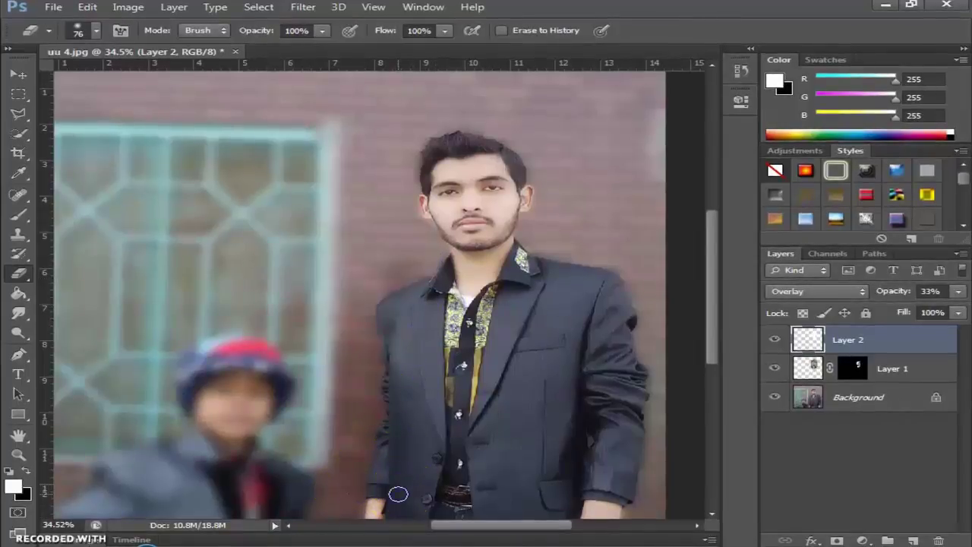
{"action": "left_click_drag", "start_coordinate": [582, 486], "coordinate": [569, 512]}
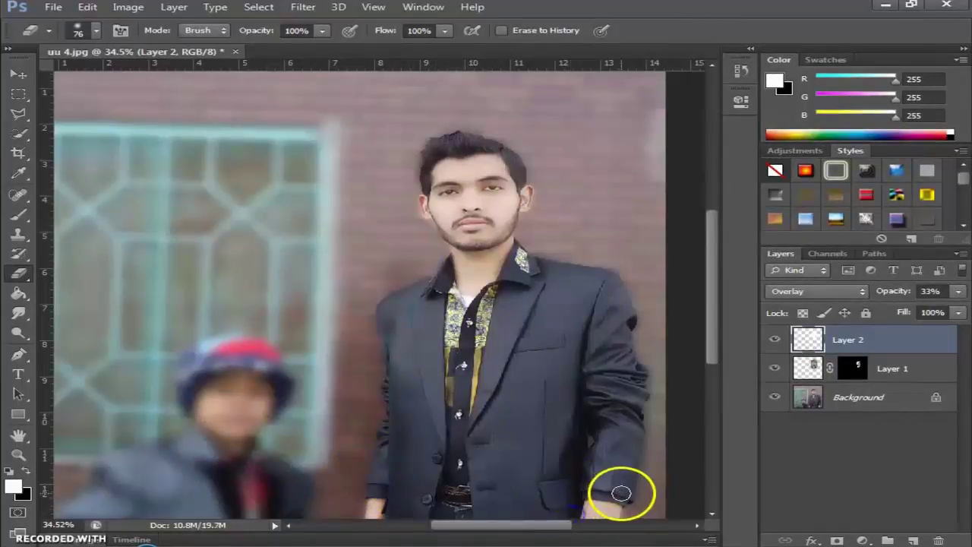
{"action": "left_click_drag", "start_coordinate": [618, 493], "coordinate": [630, 502]}
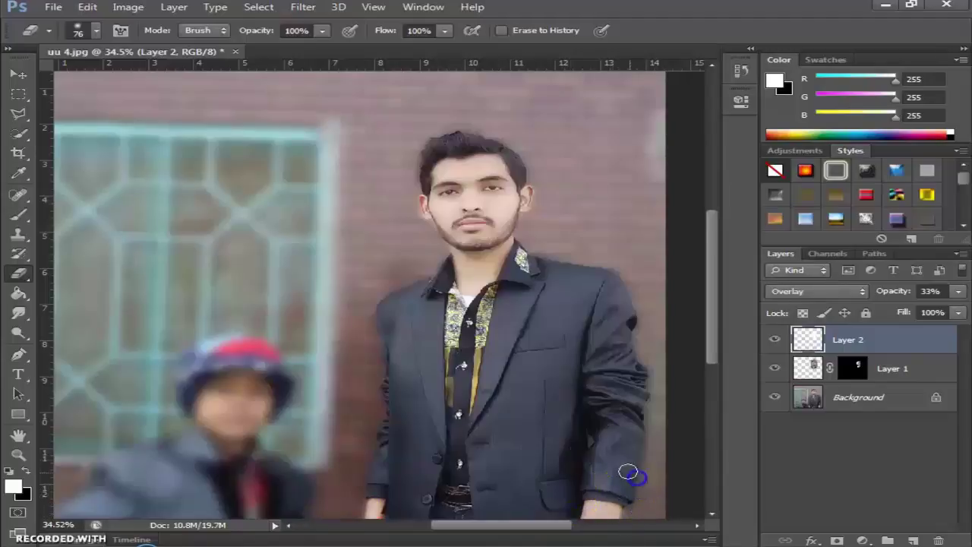
{"action": "left_click", "coordinate": [573, 341]}
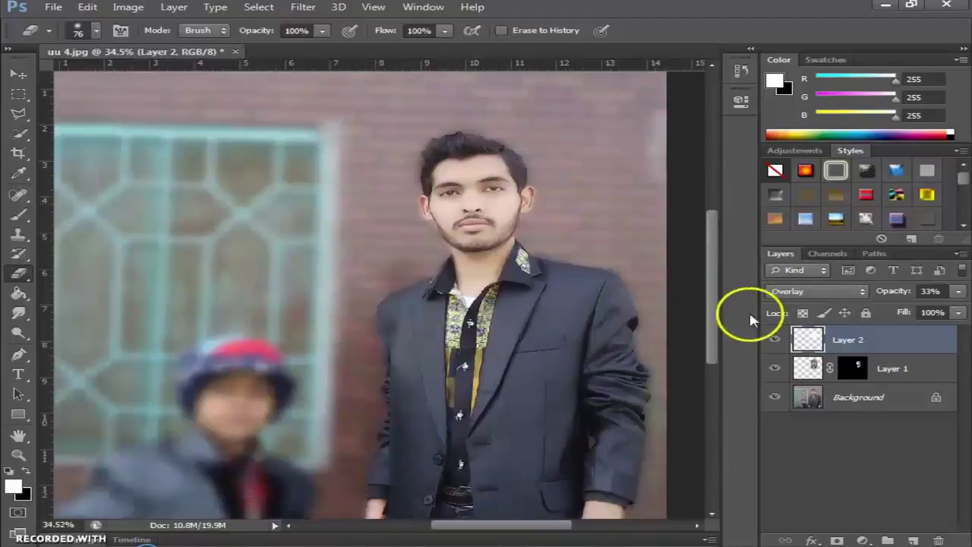
{"action": "left_click", "coordinate": [775, 340]}
{"action": "left_click", "coordinate": [778, 341]}
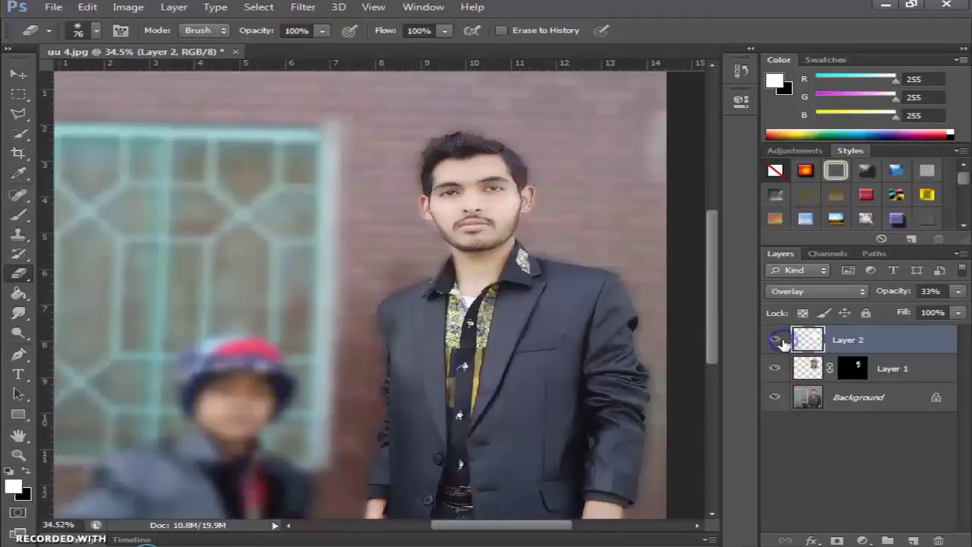
{"action": "left_click", "coordinate": [774, 370]}
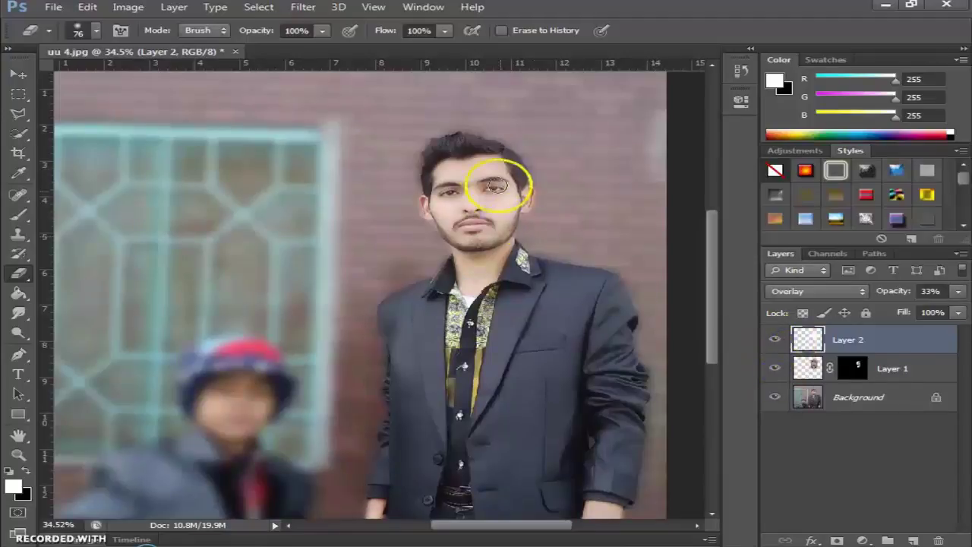
{"action": "scroll", "coordinate": [494, 184], "scroll_direction": "up", "scroll_amount": 5}
{"action": "left_click", "coordinate": [775, 369]}
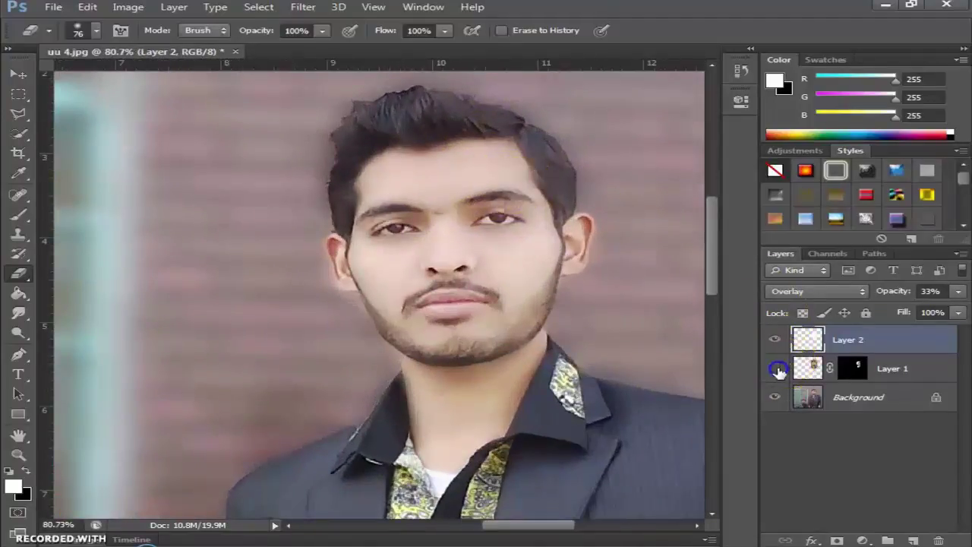
{"action": "left_click", "coordinate": [775, 369]}
{"action": "left_click", "coordinate": [775, 341]}
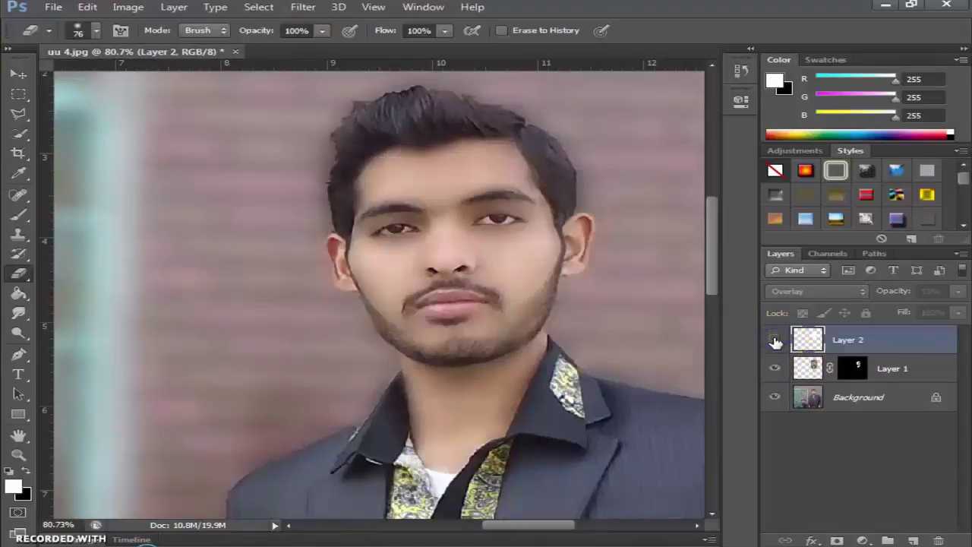
{"action": "left_click", "coordinate": [774, 341]}
{"action": "scroll", "coordinate": [564, 305], "scroll_direction": "down", "scroll_amount": 3}
{"action": "scroll", "coordinate": [564, 306], "scroll_direction": "down", "scroll_amount": 3}
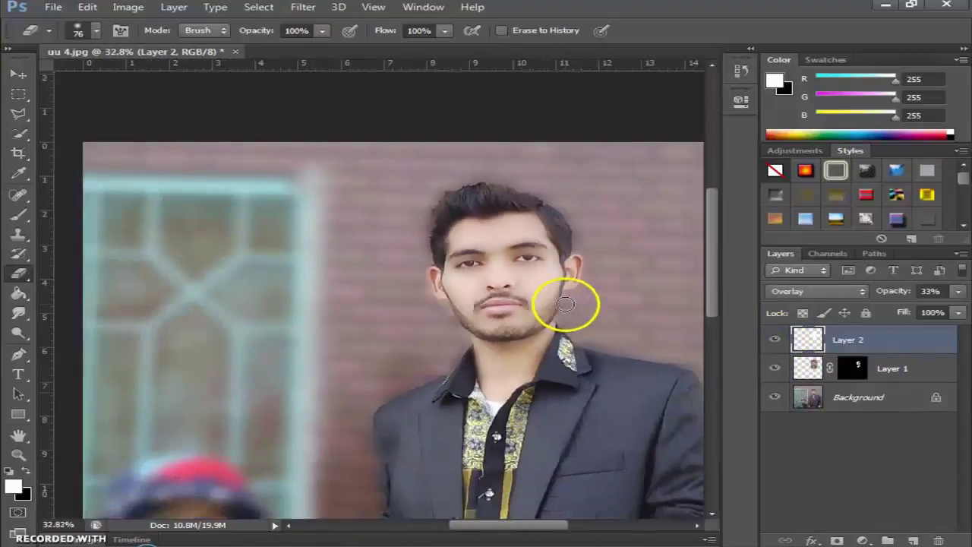
{"action": "scroll", "coordinate": [564, 305], "scroll_direction": "down", "scroll_amount": 2}
{"action": "scroll", "coordinate": [565, 305], "scroll_direction": "up", "scroll_amount": 1}
{"action": "scroll", "coordinate": [565, 304], "scroll_direction": "up", "scroll_amount": 1}
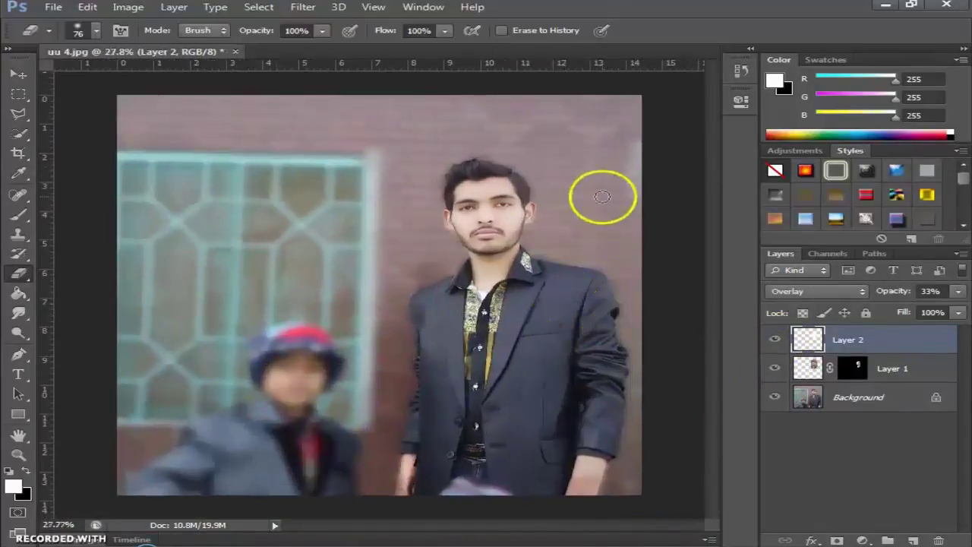
{"action": "scroll", "coordinate": [601, 199], "scroll_direction": "up", "scroll_amount": 3}
{"action": "scroll", "coordinate": [602, 197], "scroll_direction": "up", "scroll_amount": 2}
{"action": "scroll", "coordinate": [602, 196], "scroll_direction": "up", "scroll_amount": 3}
{"action": "scroll", "coordinate": [601, 196], "scroll_direction": "down", "scroll_amount": 2}
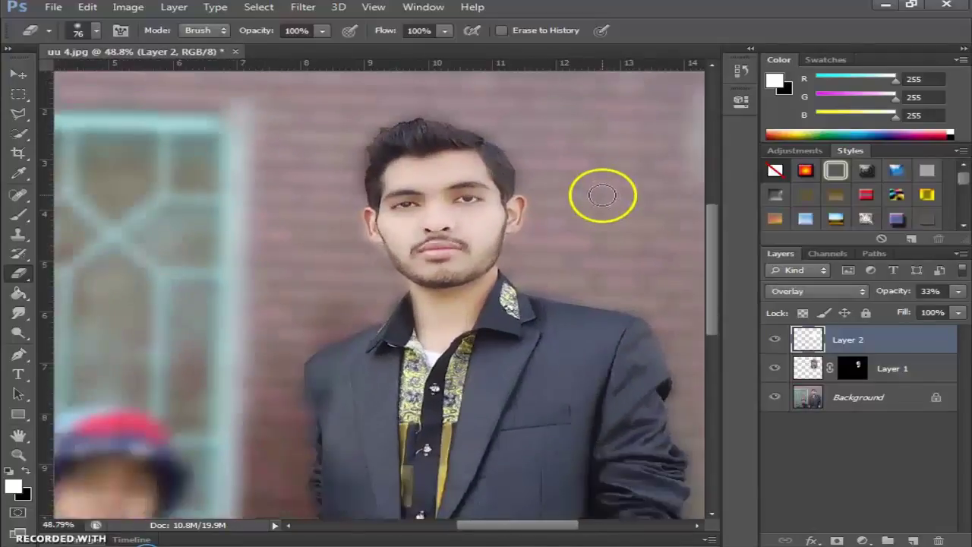
{"action": "scroll", "coordinate": [375, 256], "scroll_direction": "up", "scroll_amount": 3}
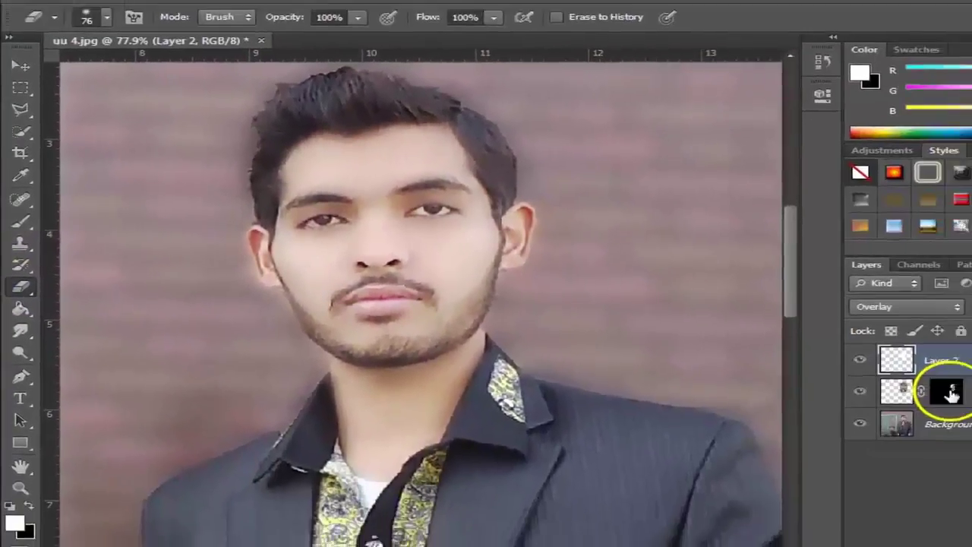
Paint black on Layer 1's mask along the jaw below the ear, then reselect Layer 2 with white
{"action": "left_click", "coordinate": [863, 375]}
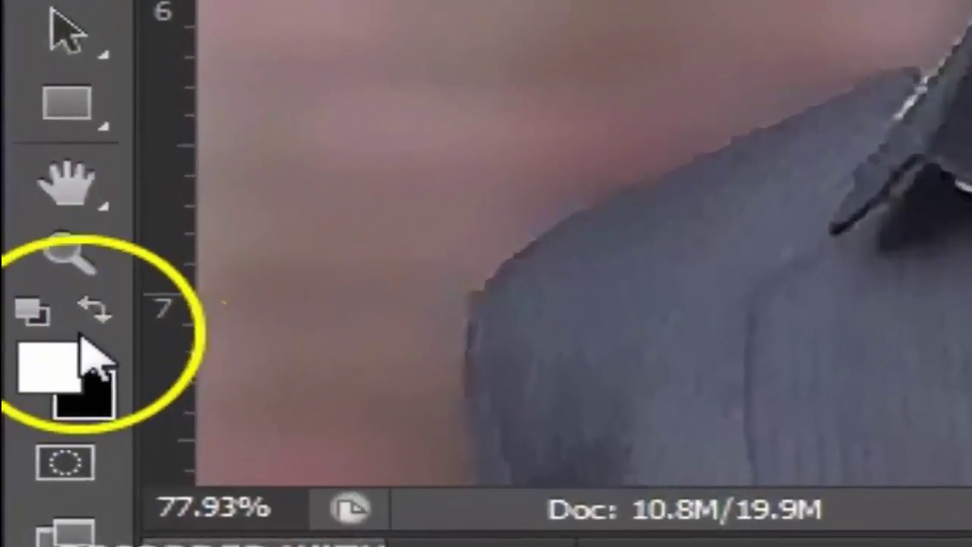
{"action": "left_click", "coordinate": [60, 394]}
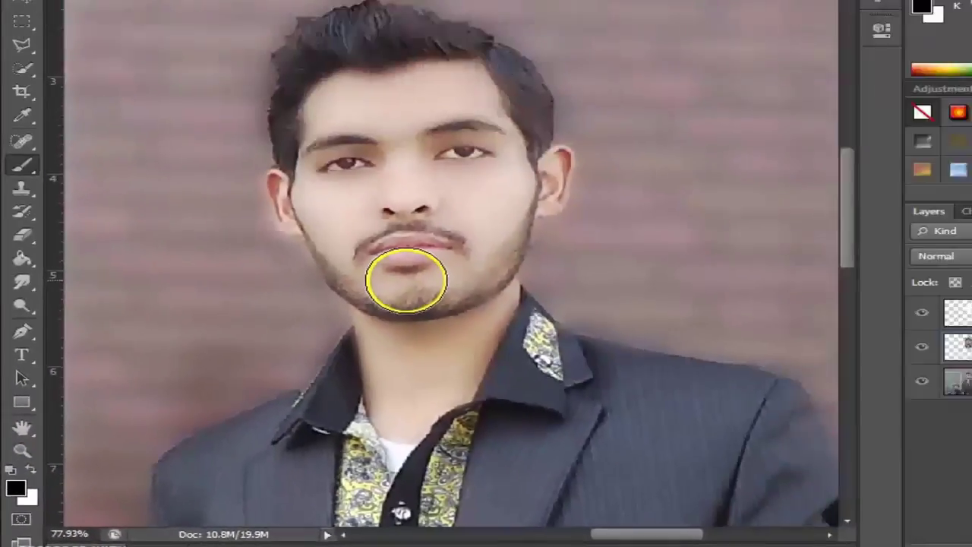
{"action": "right_click", "coordinate": [447, 314]}
{"action": "left_click_drag", "start_coordinate": [583, 350], "coordinate": [495, 354]}
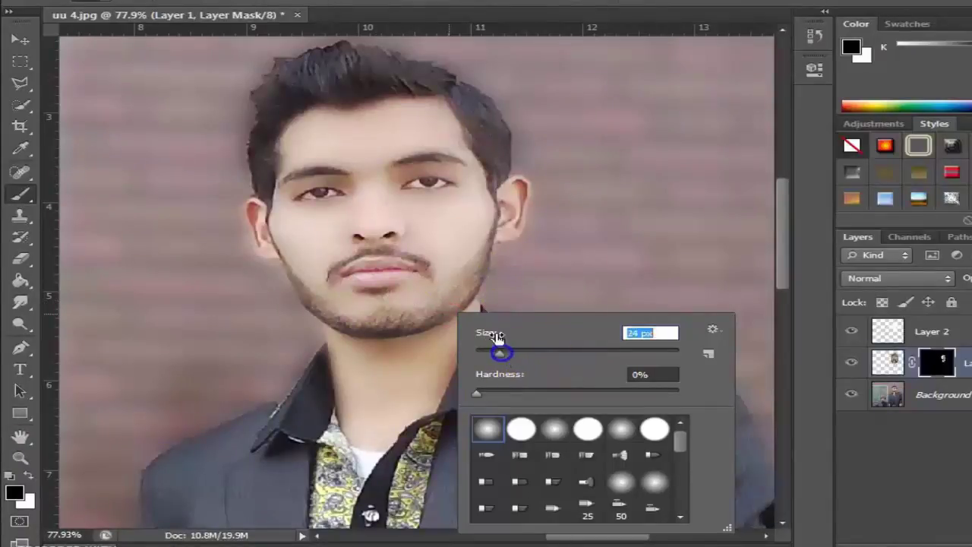
{"action": "left_click", "coordinate": [493, 233]}
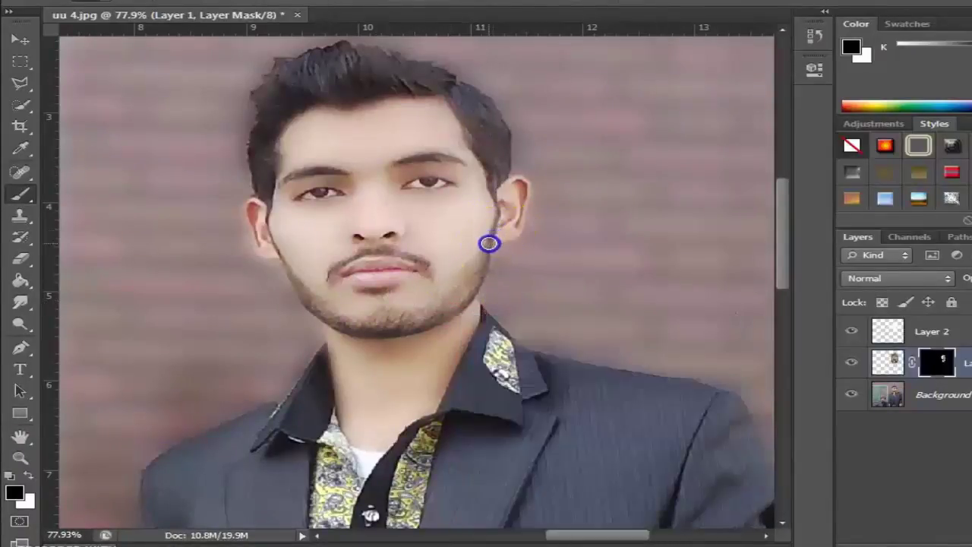
{"action": "left_click_drag", "start_coordinate": [516, 270], "coordinate": [488, 247]}
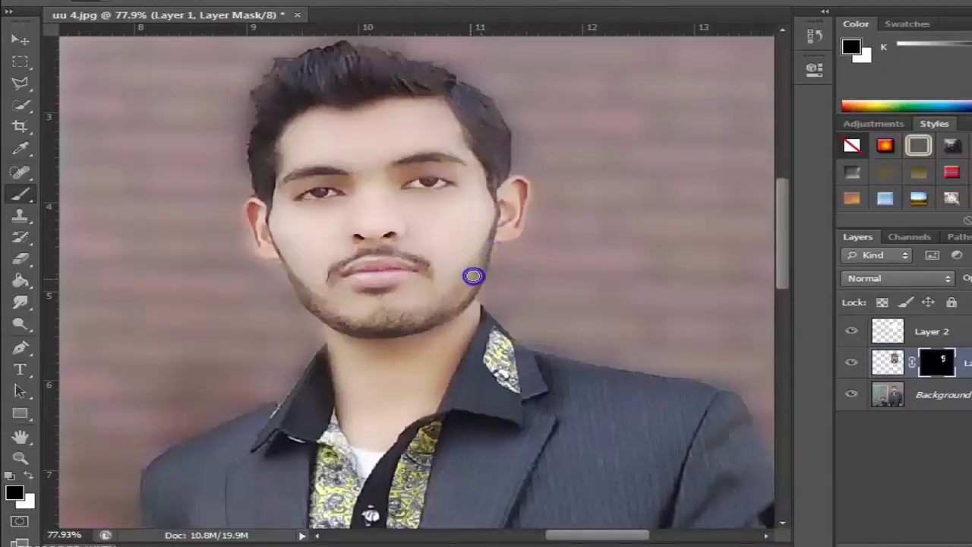
{"action": "left_click", "coordinate": [881, 326]}
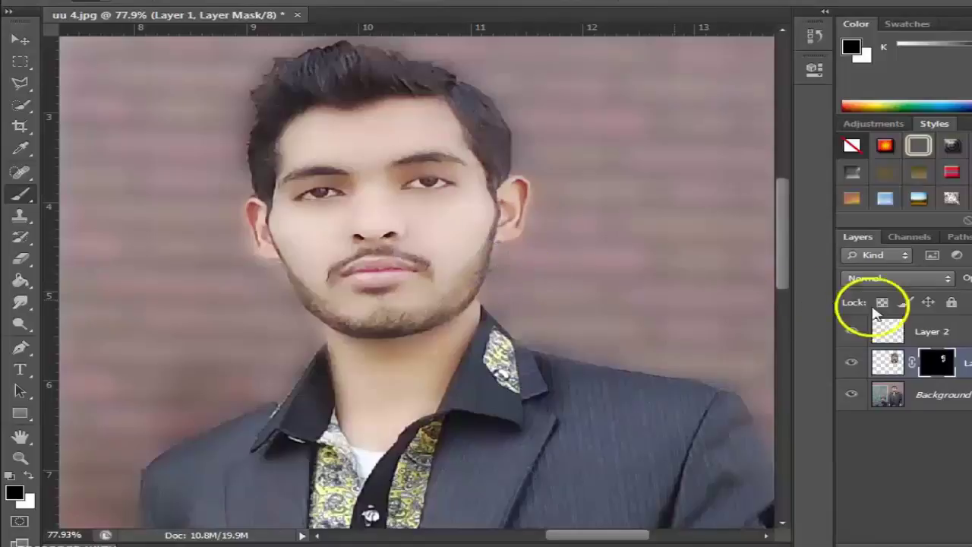
{"action": "key", "text": "shift+alt+o"}
Erase the white Overlay brightening along the beard edge and jawline with a smaller soft Eraser
{"action": "key", "text": "x"}
{"action": "left_click", "coordinate": [21, 258]}
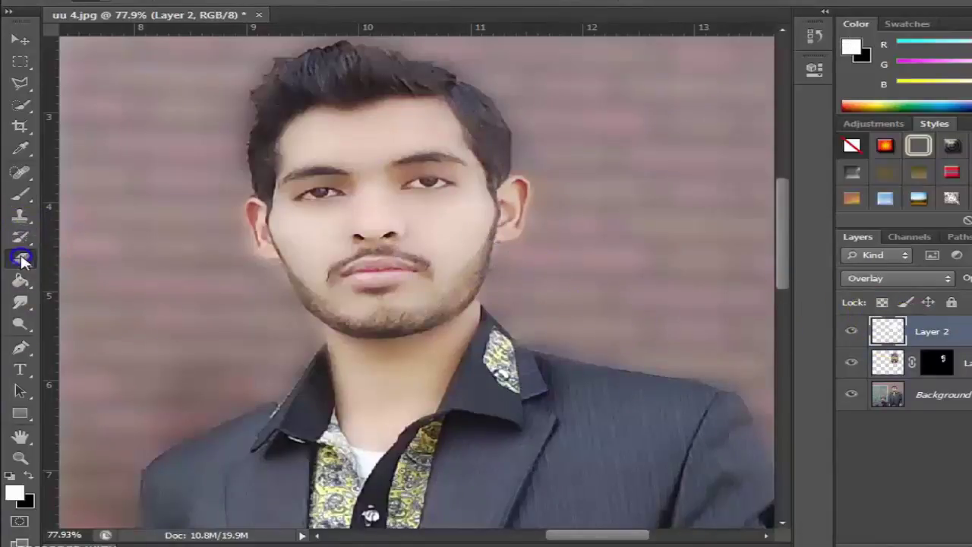
{"action": "right_click", "coordinate": [494, 260]}
{"action": "left_click_drag", "start_coordinate": [592, 301], "coordinate": [569, 302]}
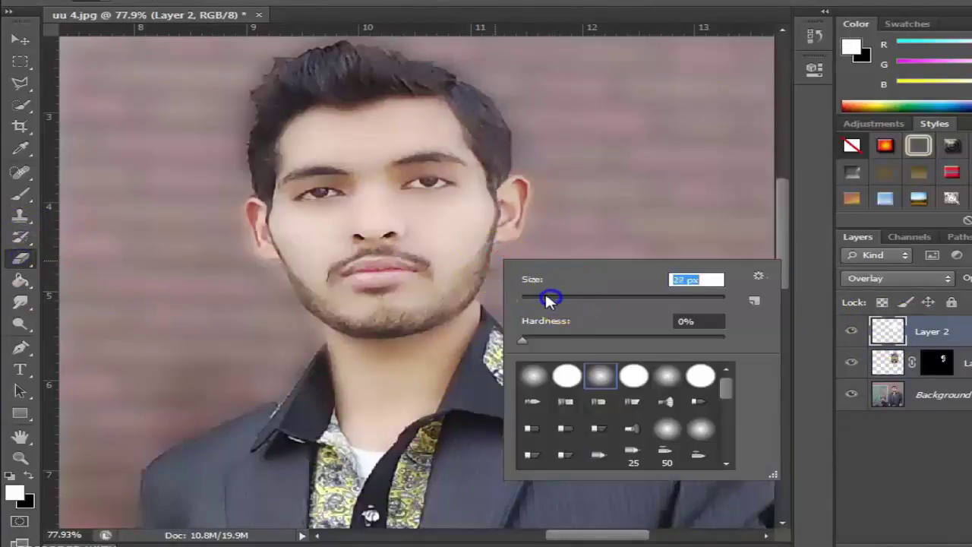
{"action": "left_click", "coordinate": [490, 239]}
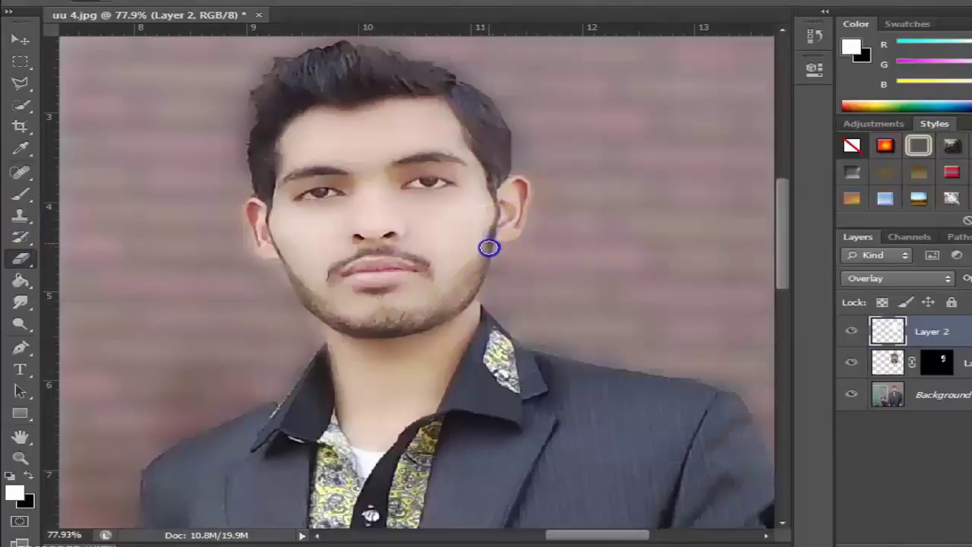
{"action": "left_click_drag", "start_coordinate": [483, 262], "coordinate": [448, 309]}
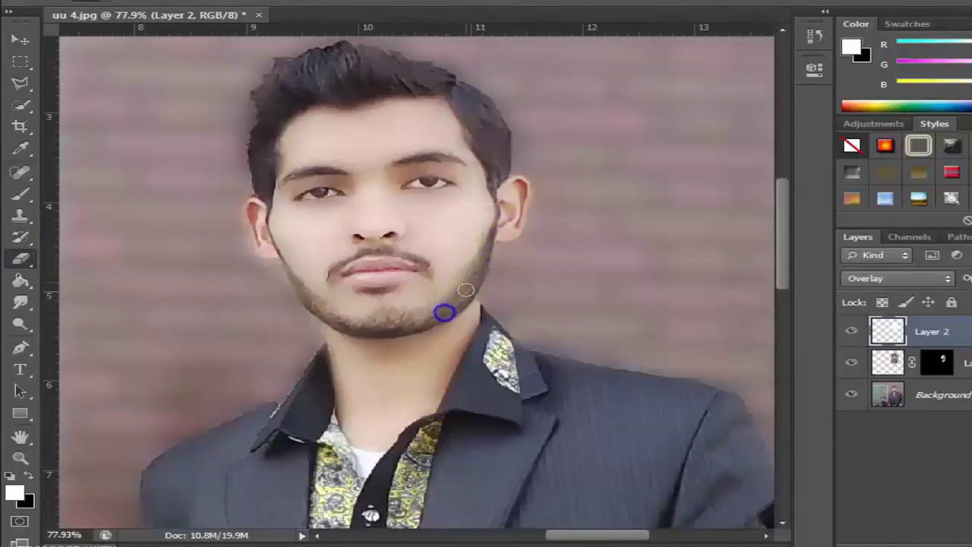
{"action": "mouse_move", "coordinate": [478, 260]}
{"action": "left_mouse_down"}
{"action": "mouse_move", "coordinate": [427, 317]}
{"action": "mouse_move", "coordinate": [291, 282]}
{"action": "mouse_move", "coordinate": [282, 269]}
{"action": "mouse_move", "coordinate": [423, 319]}
{"action": "mouse_move", "coordinate": [376, 315]}
{"action": "mouse_move", "coordinate": [359, 326]}
{"action": "left_mouse_up"}
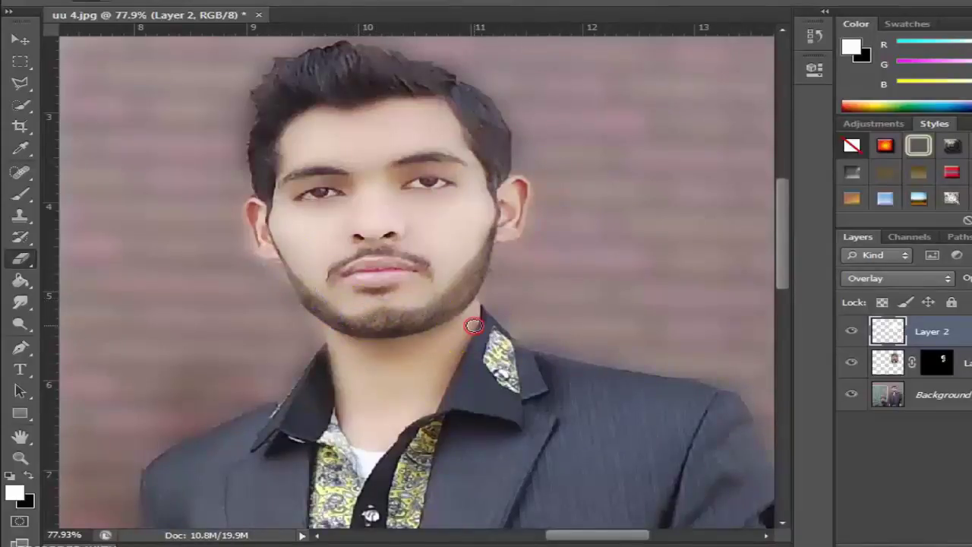
With a 16 px eraser, remove the brightening from the left jawline, moustache, lips and chin
{"action": "right_click", "coordinate": [472, 328]}
{"action": "left_click_drag", "start_coordinate": [530, 363], "coordinate": [518, 366]}
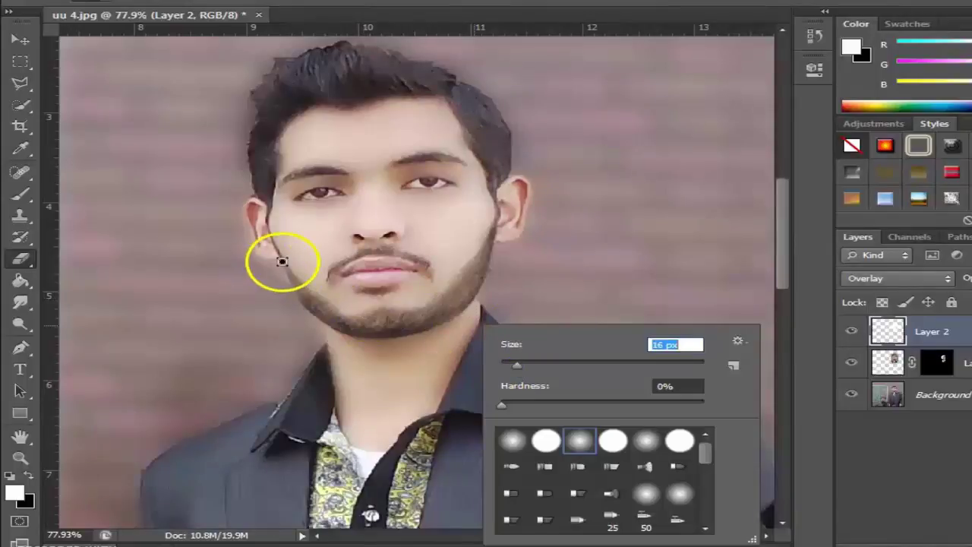
{"action": "left_click", "coordinate": [281, 261]}
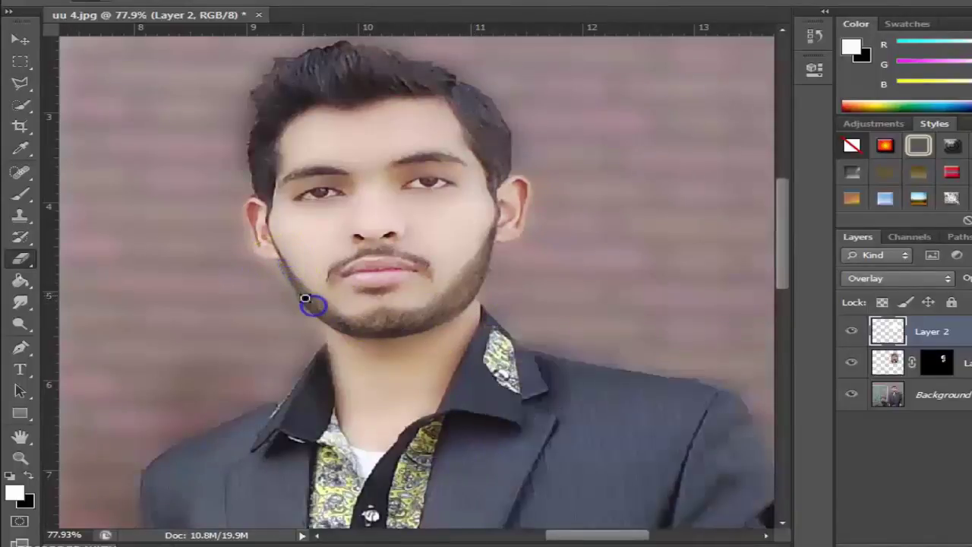
{"action": "mouse_move", "coordinate": [300, 293]}
{"action": "left_mouse_down"}
{"action": "mouse_move", "coordinate": [299, 281]}
{"action": "mouse_move", "coordinate": [333, 317]}
{"action": "left_mouse_up"}
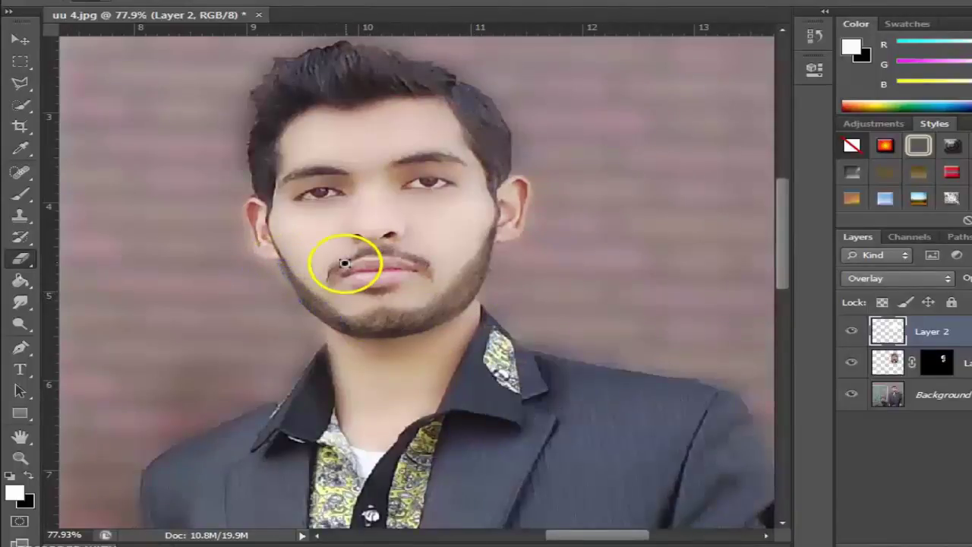
{"action": "left_click_drag", "start_coordinate": [346, 260], "coordinate": [369, 252]}
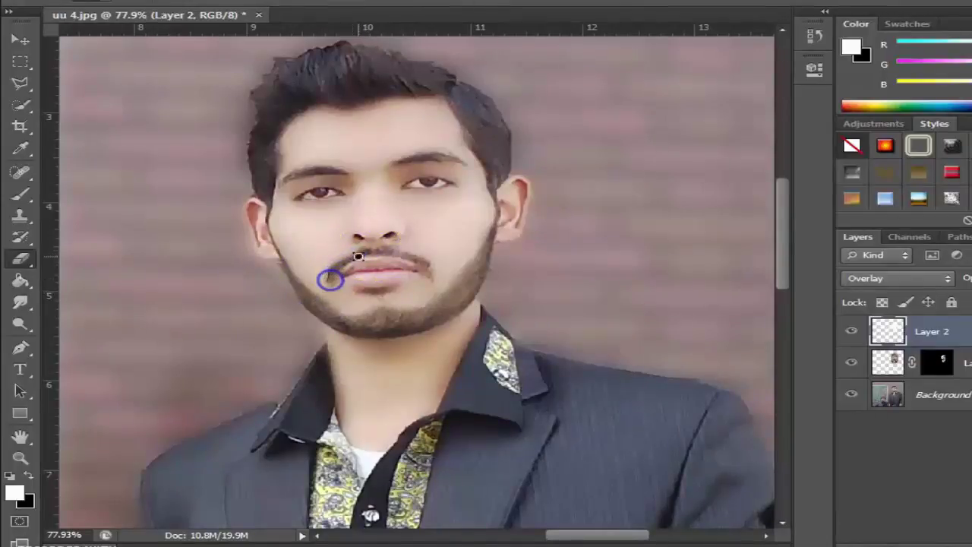
{"action": "mouse_move", "coordinate": [330, 276]}
{"action": "left_mouse_down"}
{"action": "mouse_move", "coordinate": [404, 256]}
{"action": "mouse_move", "coordinate": [372, 292]}
{"action": "left_mouse_up"}
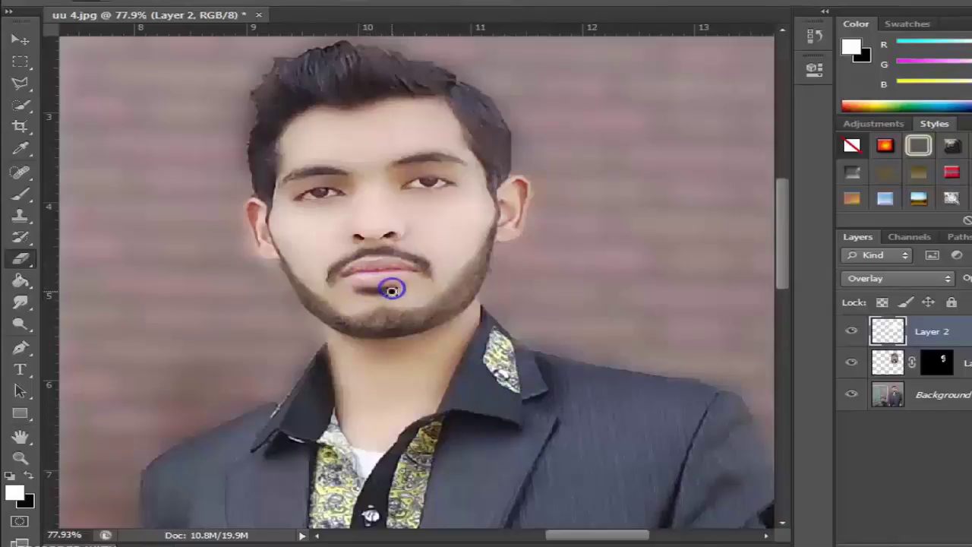
{"action": "left_click_drag", "start_coordinate": [392, 290], "coordinate": [377, 296]}
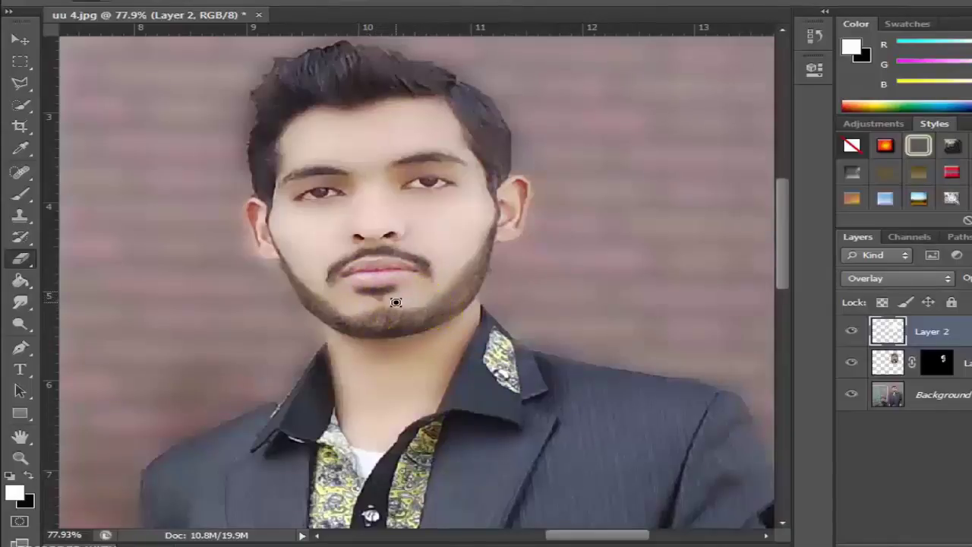
{"action": "scroll", "coordinate": [414, 298], "scroll_direction": "down", "scroll_amount": 5}
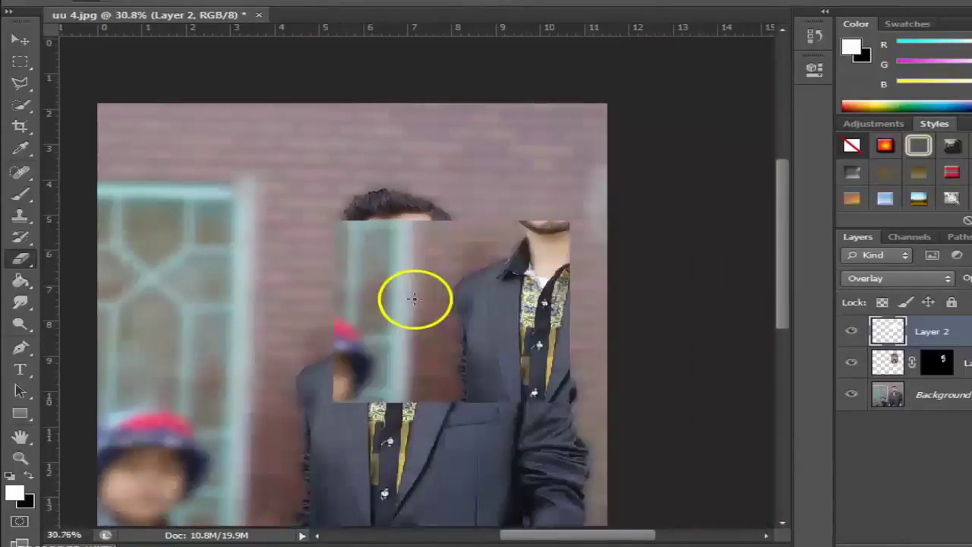
{"action": "scroll", "coordinate": [489, 261], "scroll_direction": "up", "scroll_amount": 2}
{"action": "scroll", "coordinate": [673, 134], "scroll_direction": "up", "scroll_amount": 2}
{"action": "scroll", "coordinate": [651, 134], "scroll_direction": "up", "scroll_amount": 2}
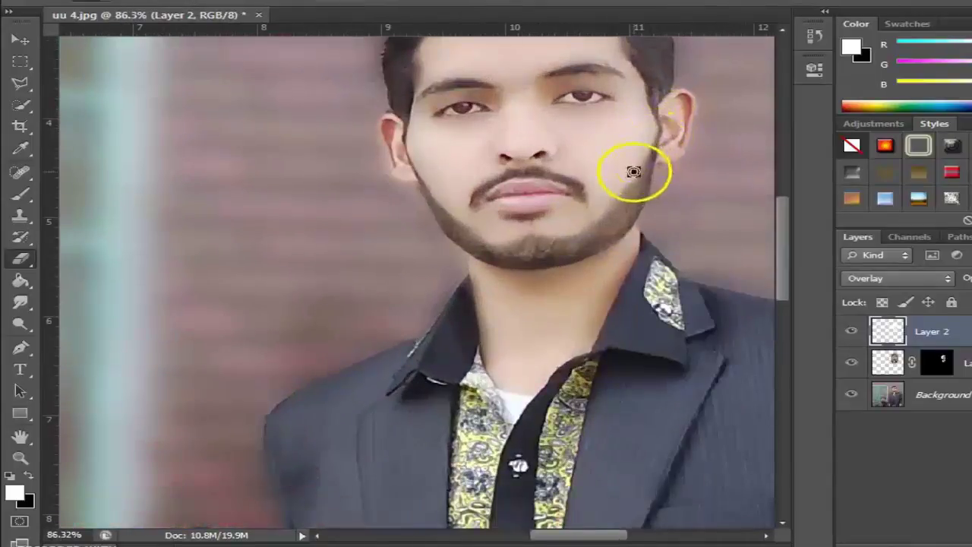
{"action": "scroll", "coordinate": [633, 170], "scroll_direction": "down", "scroll_amount": 2}
{"action": "scroll", "coordinate": [633, 178], "scroll_direction": "down", "scroll_amount": 1}
{"action": "scroll", "coordinate": [634, 174], "scroll_direction": "down", "scroll_amount": 1}
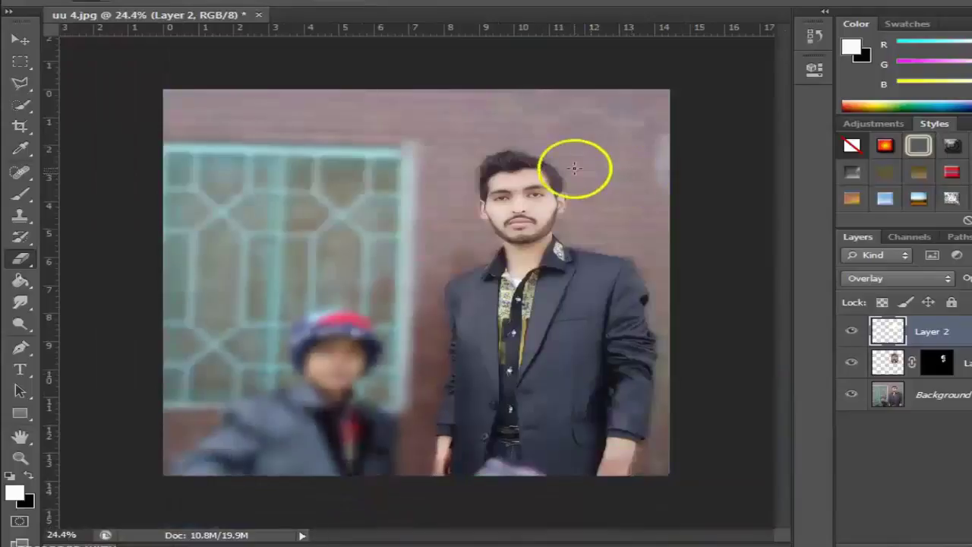
{"action": "scroll", "coordinate": [575, 165], "scroll_direction": "up", "scroll_amount": 1}
{"action": "scroll", "coordinate": [610, 162], "scroll_direction": "up", "scroll_amount": 1}
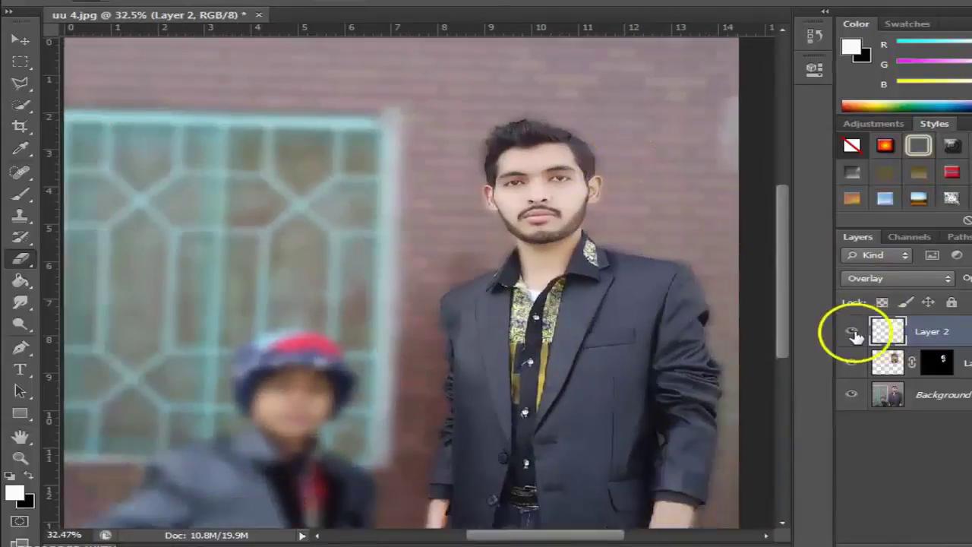
{"action": "left_click", "coordinate": [851, 331]}
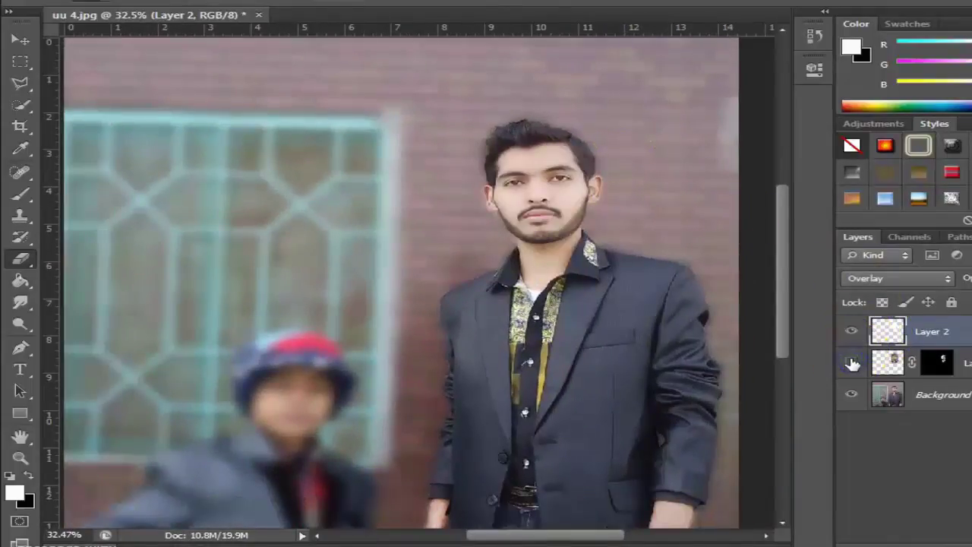